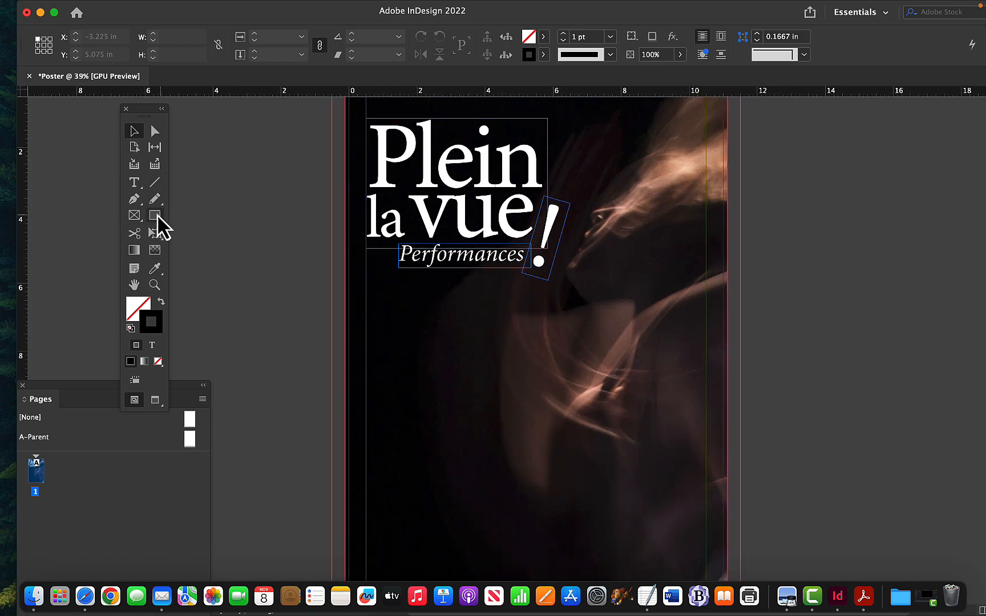
# Create a text frame about 6.3 by 2.6 in below "Performances" and insert the "6 décembre à 12h30 / Kfé" lines copied from poster.txt
pyautogui.click(133, 182)
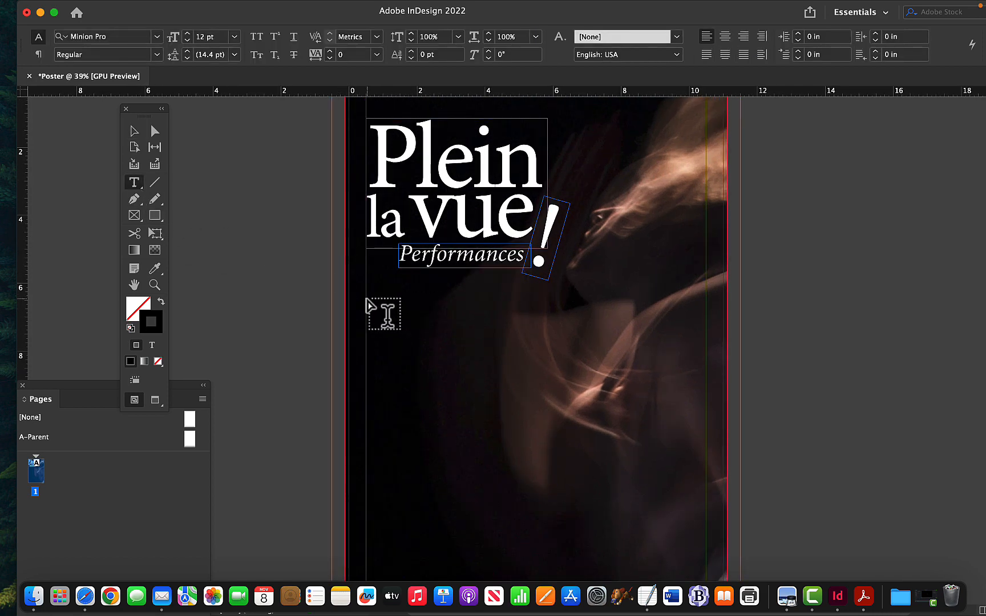
pyautogui.moveTo(367, 299); pyautogui.dragTo(579, 387)
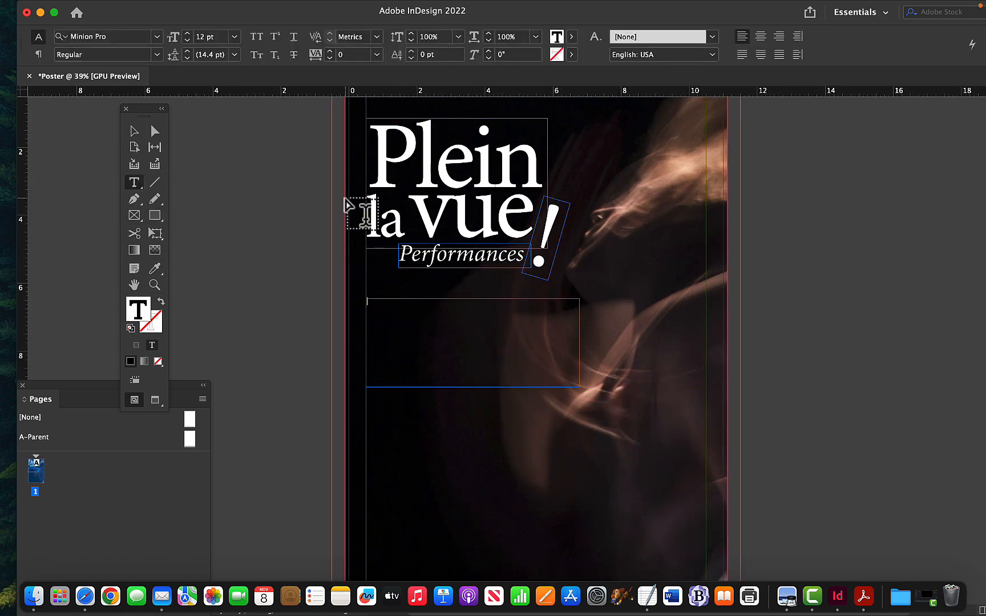
pyautogui.moveTo(262, 17); pyautogui.dragTo(336, 14)
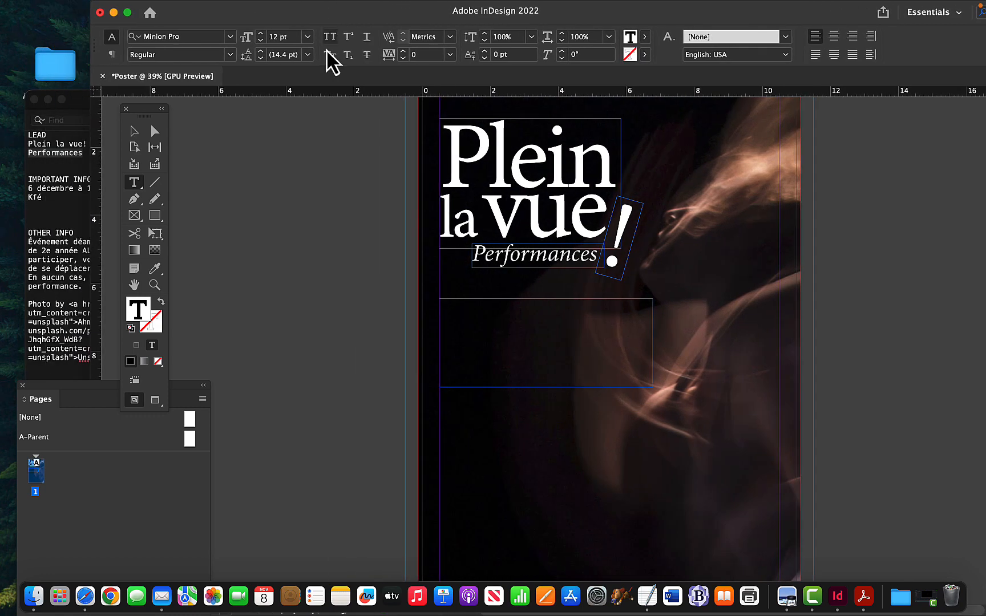
pyautogui.click(62, 216)
pyautogui.moveTo(52, 198); pyautogui.dragTo(14, 187)
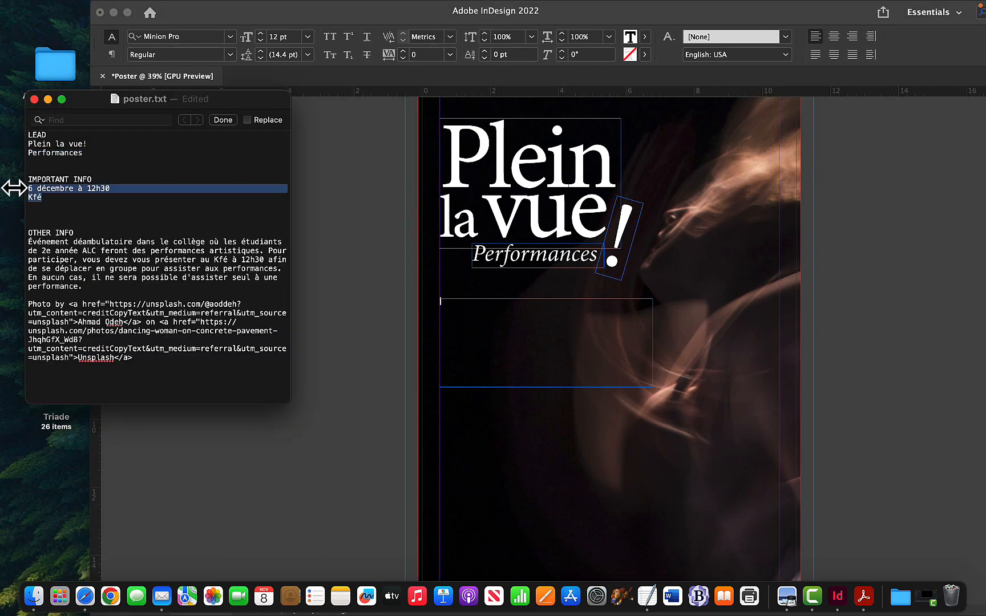
pyautogui.click(522, 338)
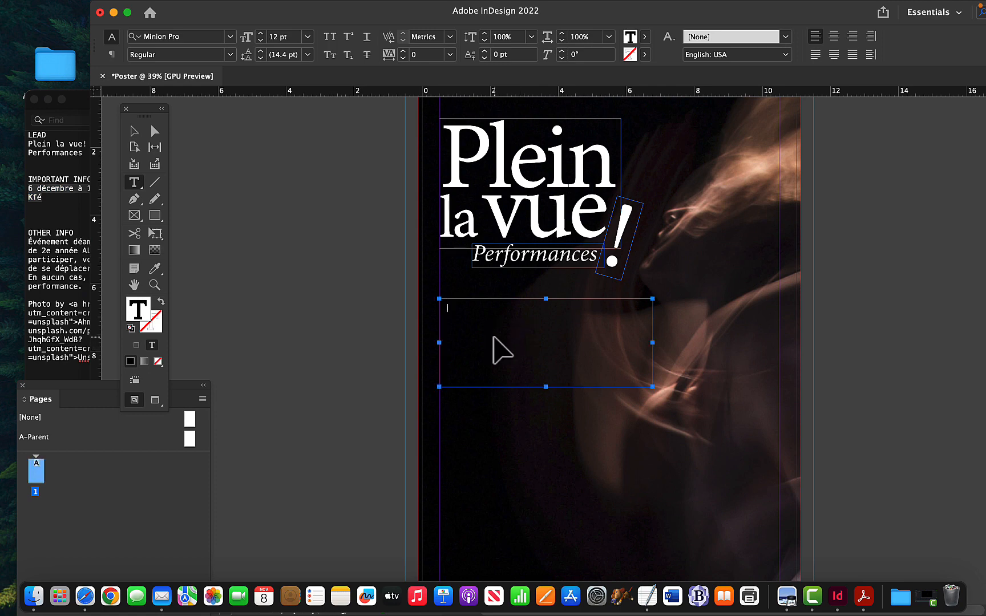
# Colour all text in the new frame white by setting black (K) to 0%
pyautogui.press('super+a')
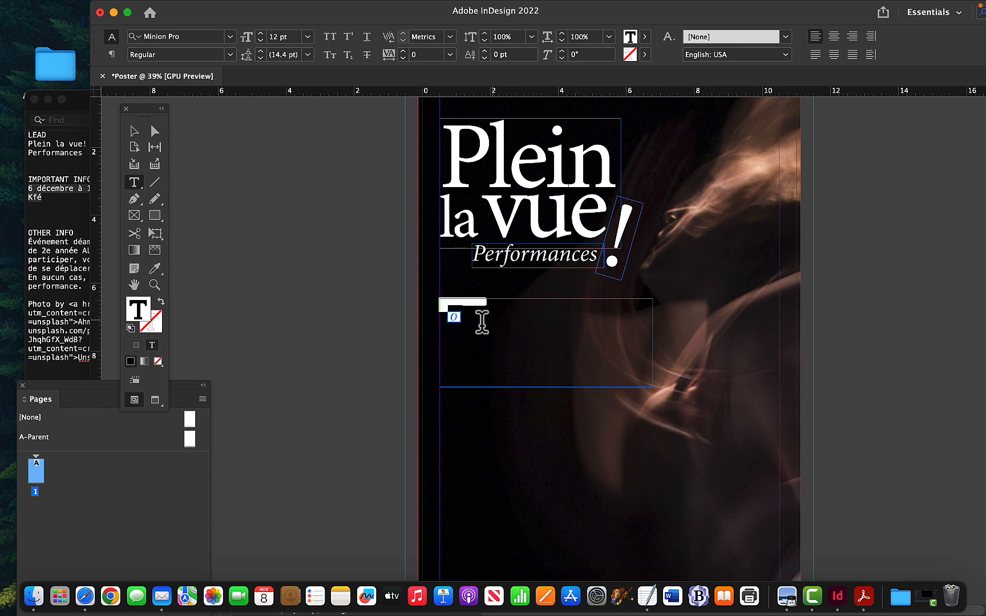
pyautogui.doubleClick(139, 308)
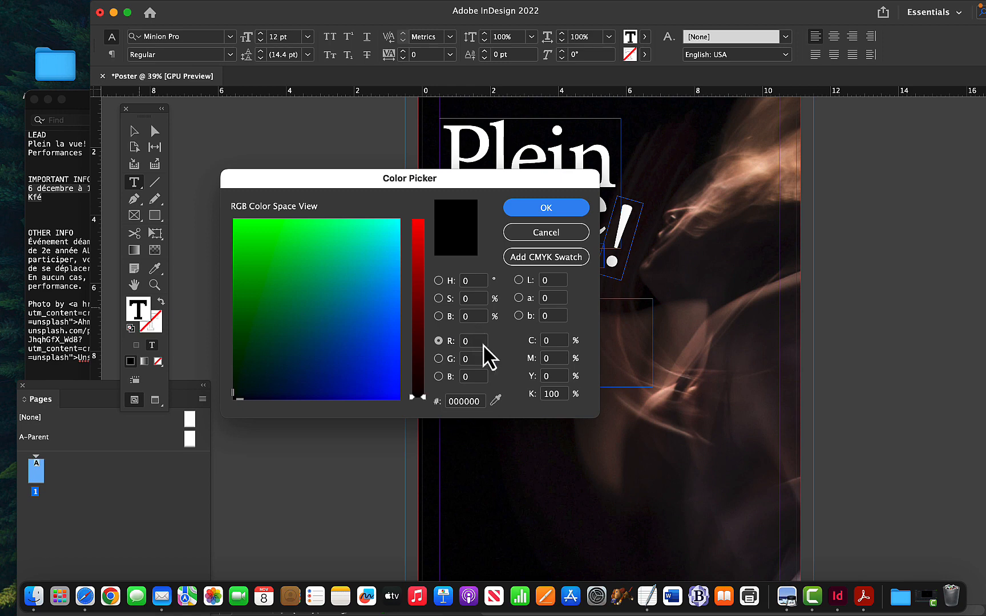
pyautogui.doubleClick(549, 394)
pyautogui.write('0')
pyautogui.press('Return')
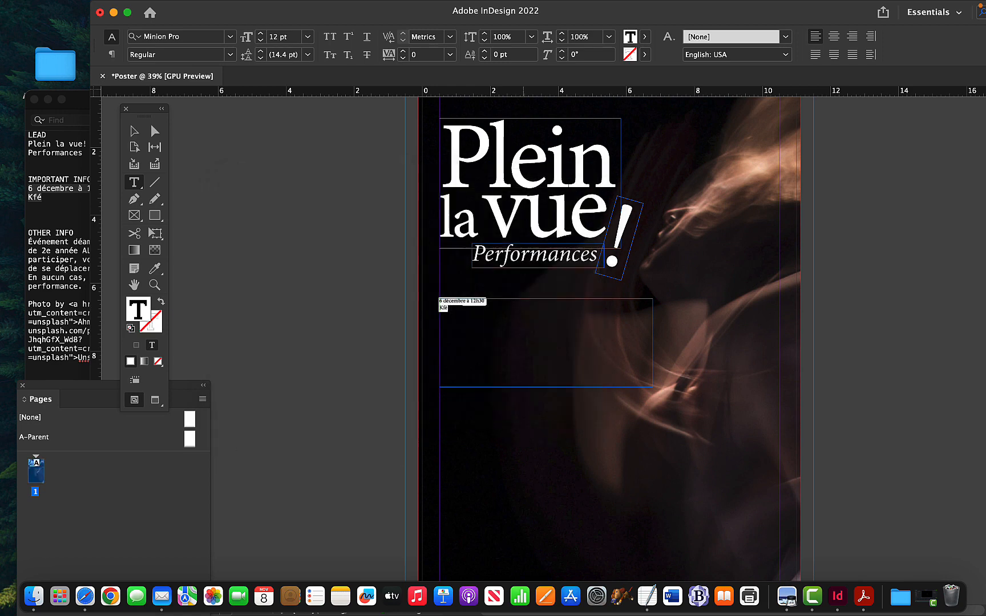
# Set the date and venue text in the Myriad Pro font with the Black style
pyautogui.click(569, 369)
pyautogui.moveTo(475, 317); pyautogui.dragTo(404, 295)
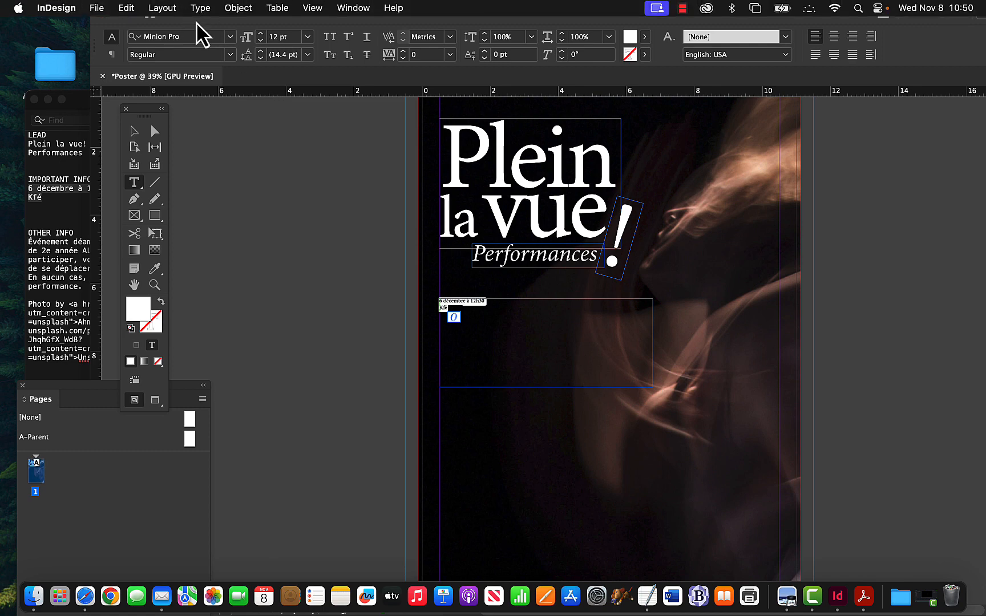
pyautogui.click(230, 37)
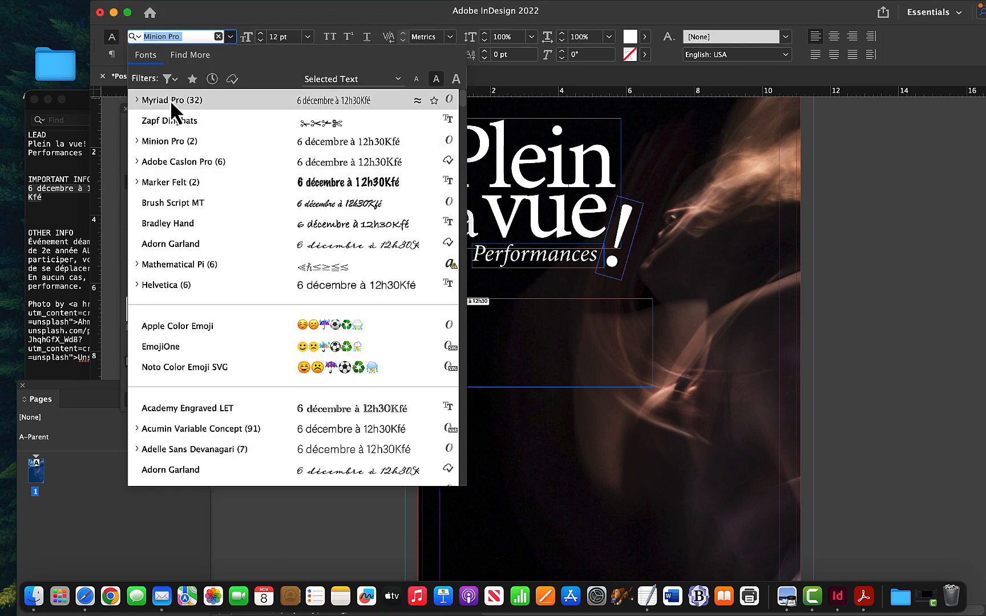
pyautogui.click(137, 100)
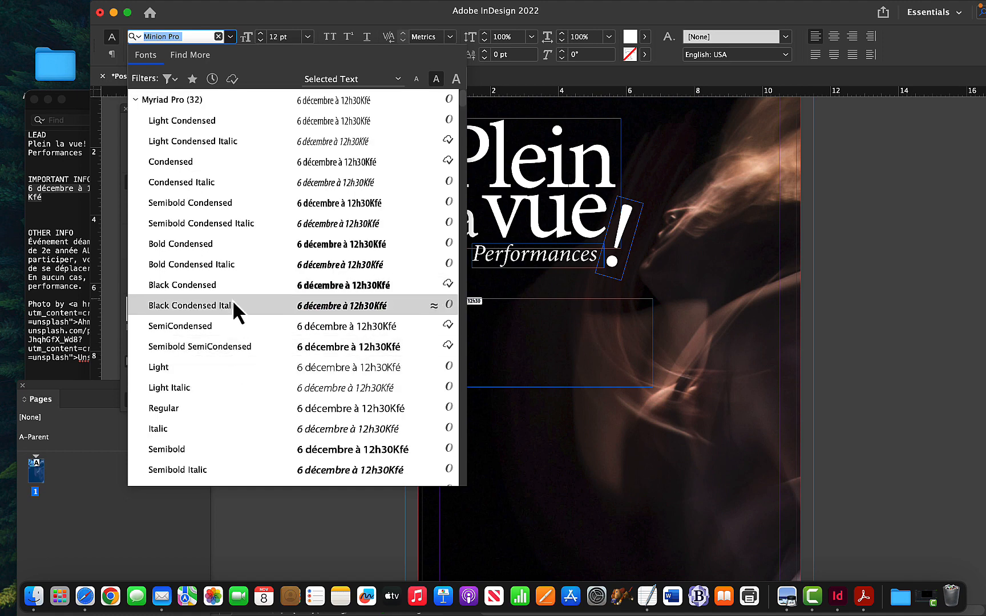
pyautogui.scroll(-1, 234, 366)
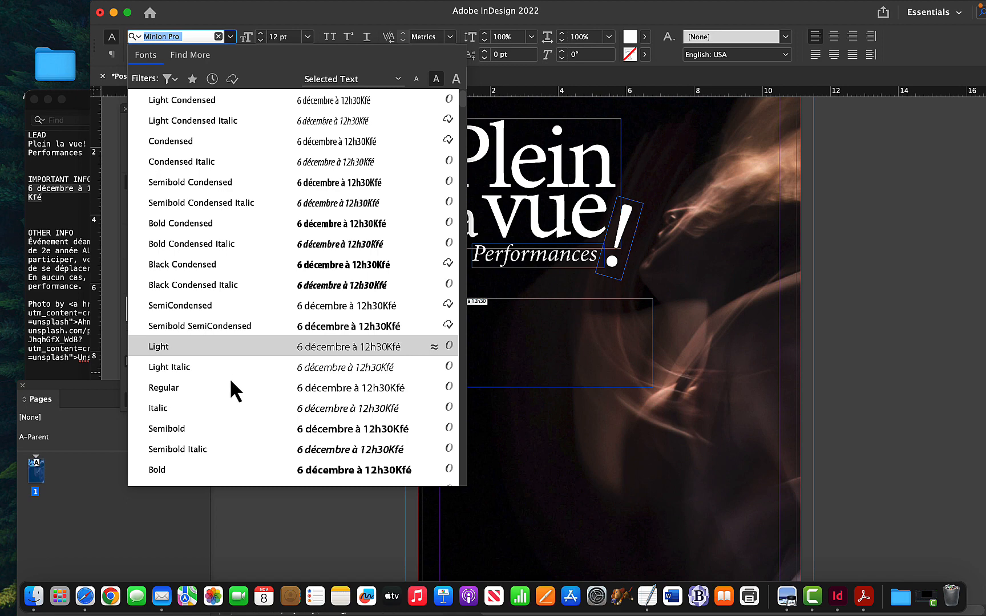
pyautogui.scroll(1, 227, 402)
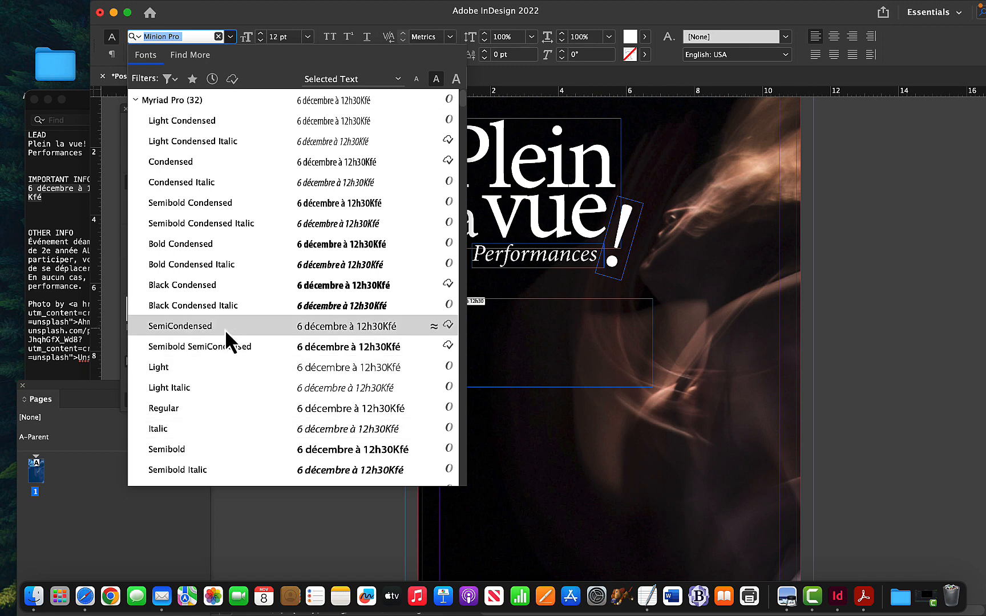
pyautogui.click(239, 285)
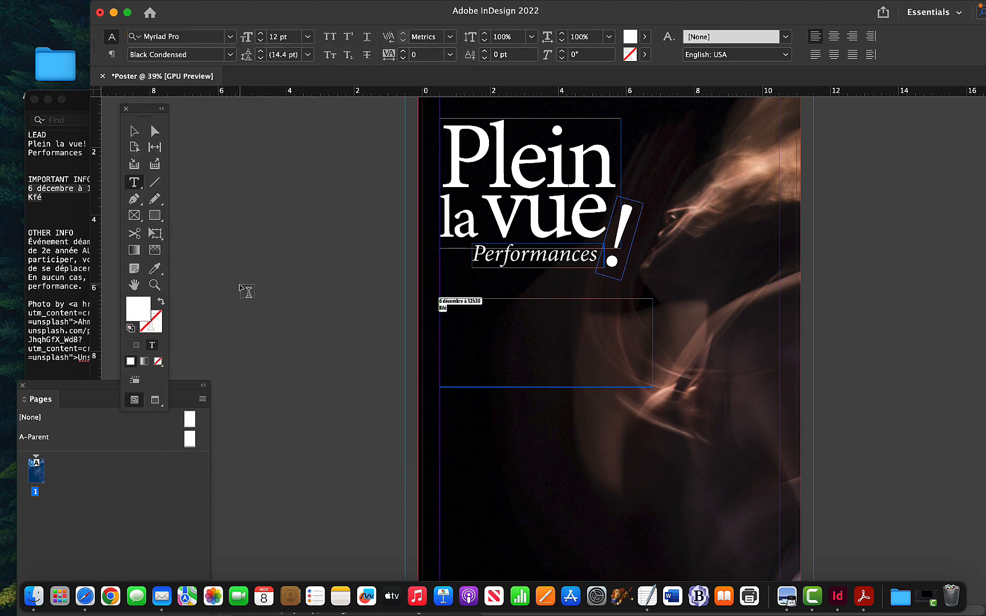
pyautogui.click(228, 60)
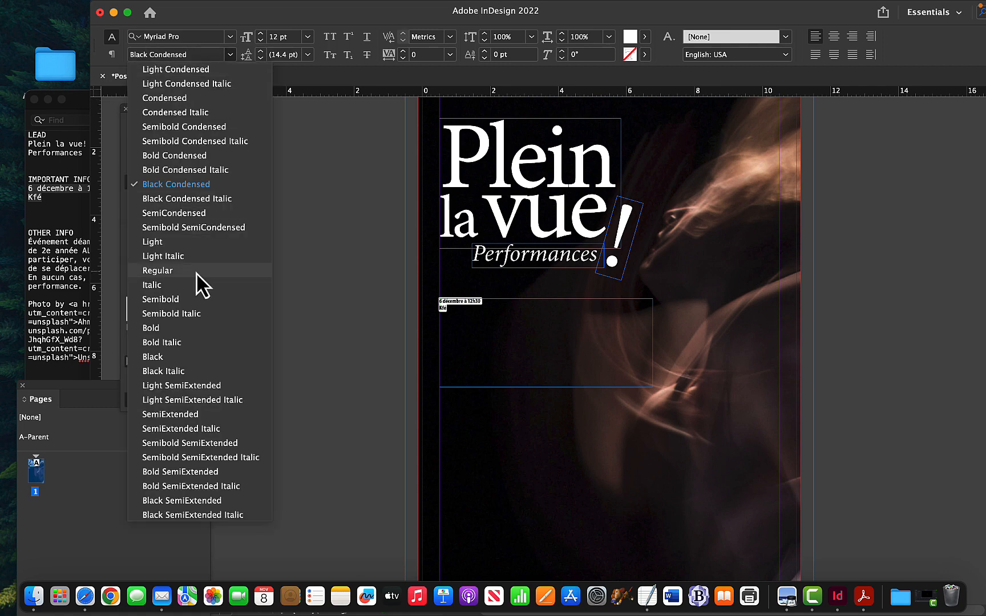
pyautogui.click(165, 359)
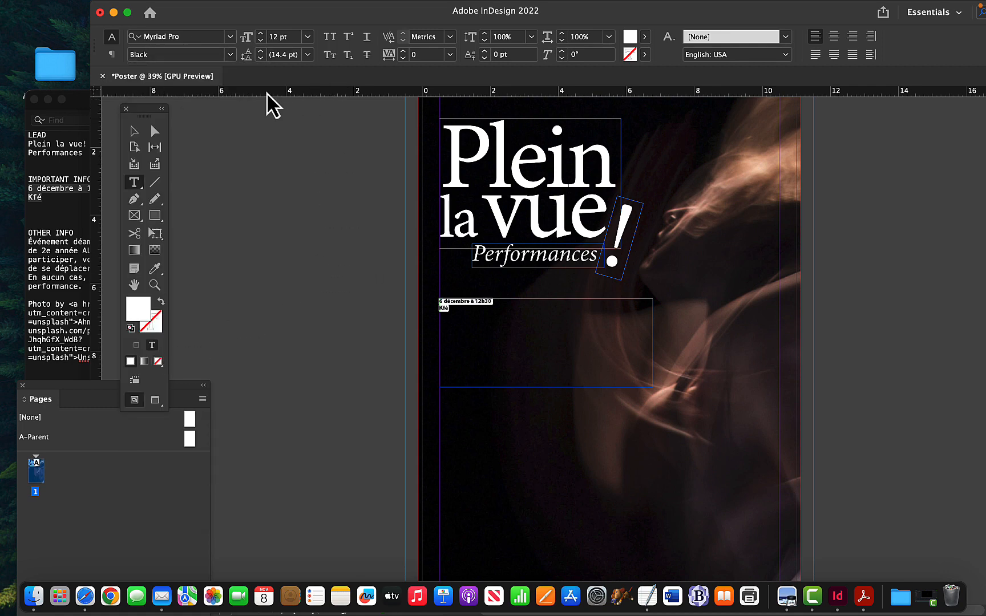
# Set the date and venue text to 48 pt and enlarge its frame to about 8.1 by 4.1 in
pyautogui.click(249, 35)
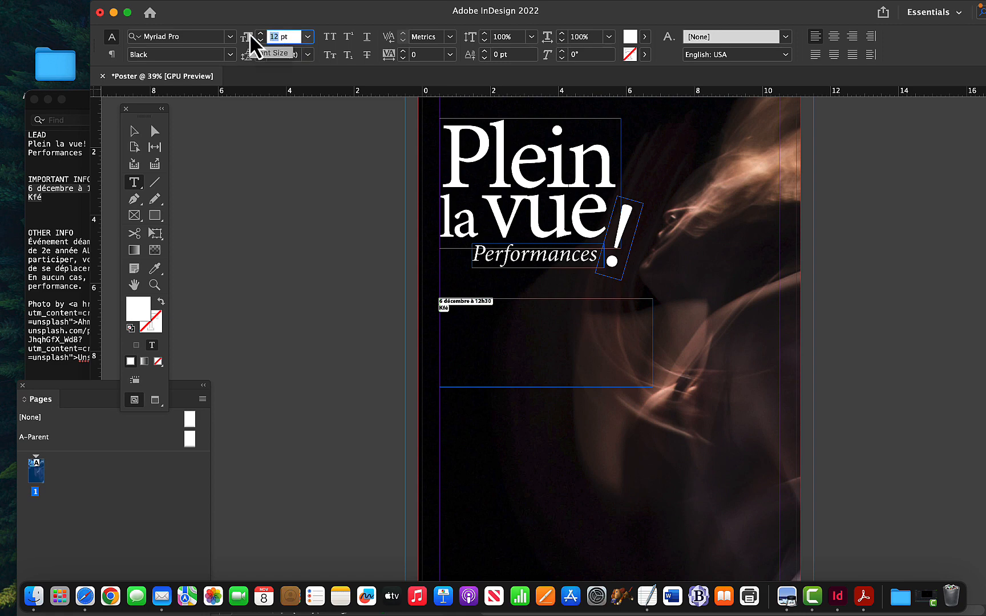
pyautogui.write('48')
pyautogui.press('Return')
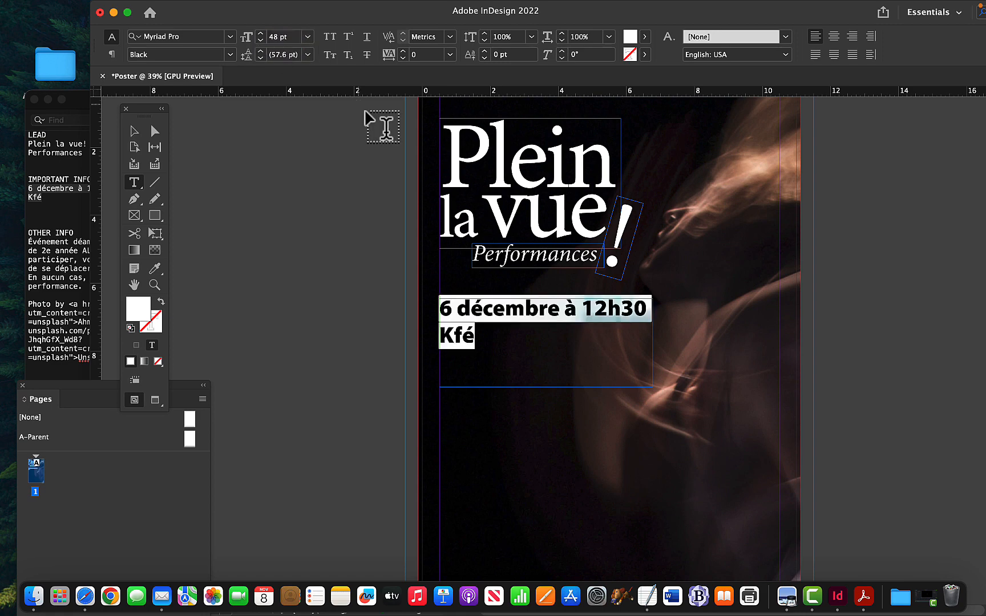
pyautogui.click(135, 131)
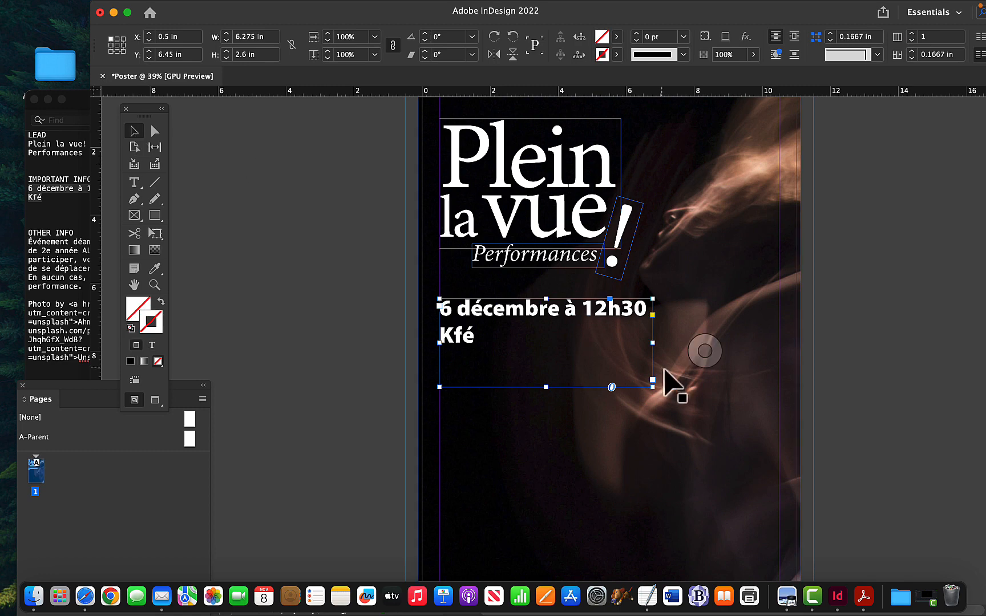
pyautogui.moveTo(652, 387); pyautogui.dragTo(714, 438)
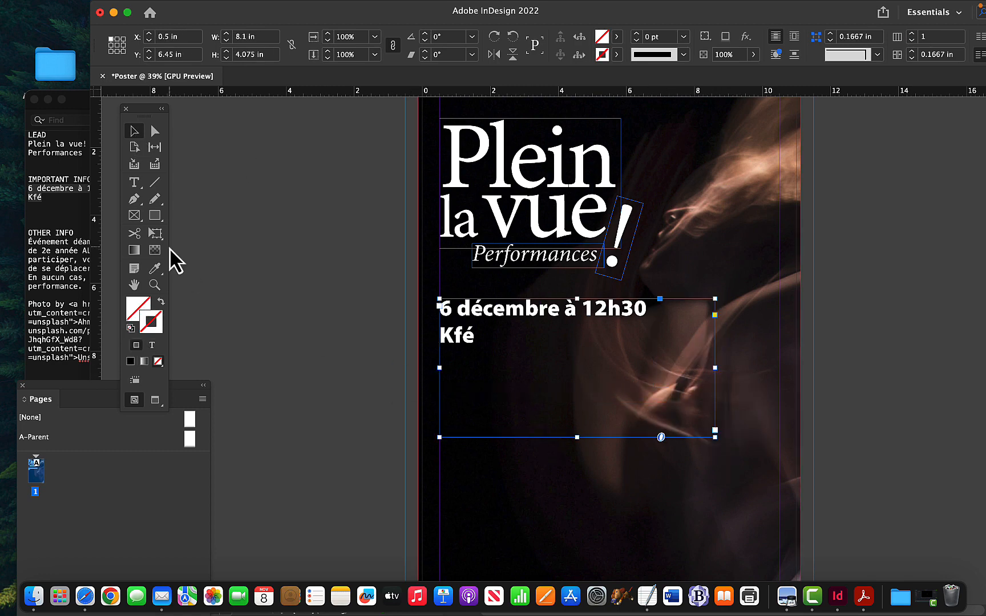
# Set the font size of both date and venue lines to 32 pt
pyautogui.click(134, 181)
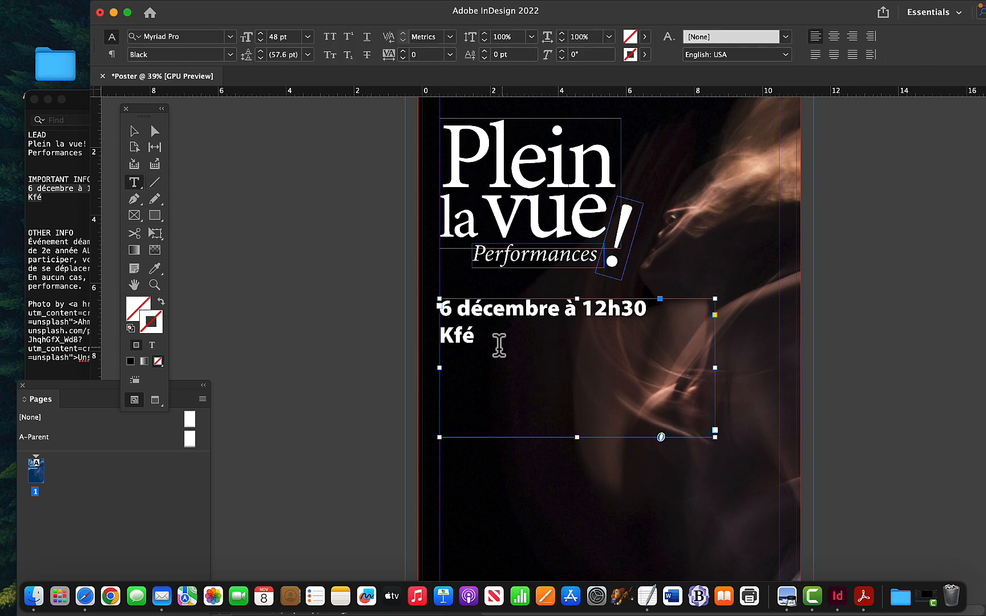
pyautogui.moveTo(499, 345); pyautogui.dragTo(422, 288)
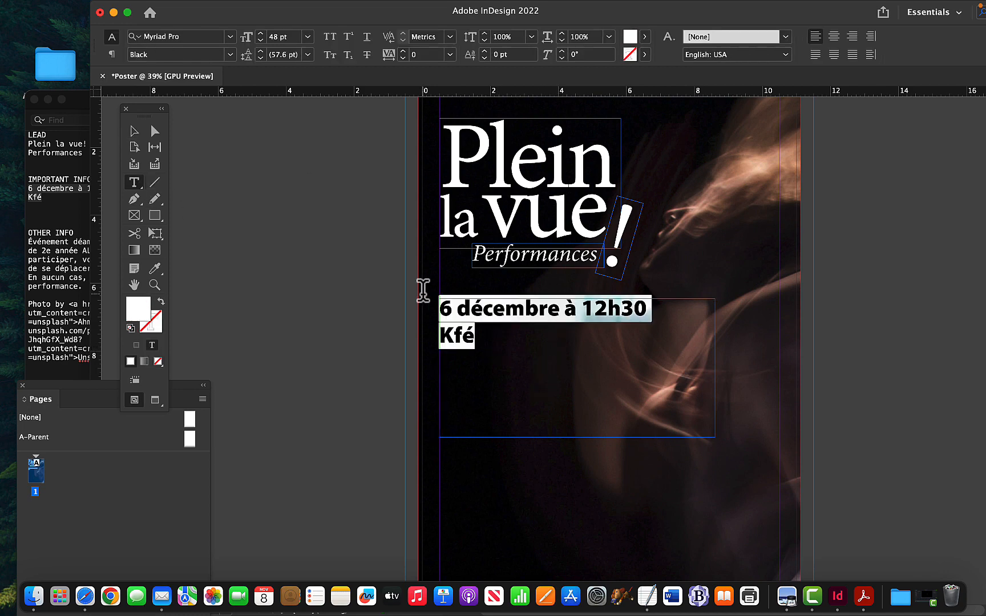
pyautogui.doubleClick(279, 39)
pyautogui.write('32')
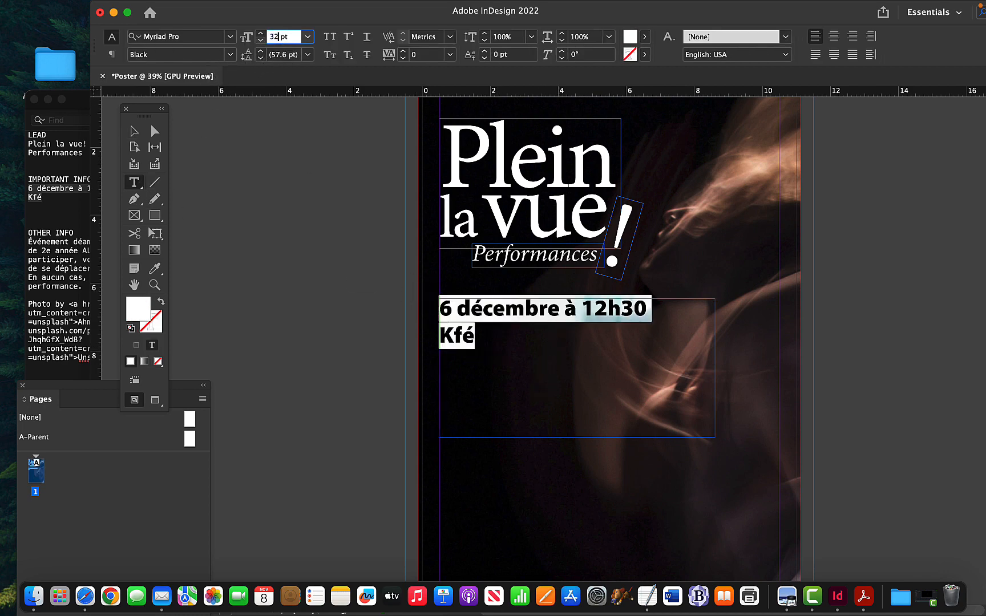
pyautogui.press('Return')
# Shrink the date and venue text frame to about 4.4 by 1.15 in so it fits closely around its text
pyautogui.click(135, 131)
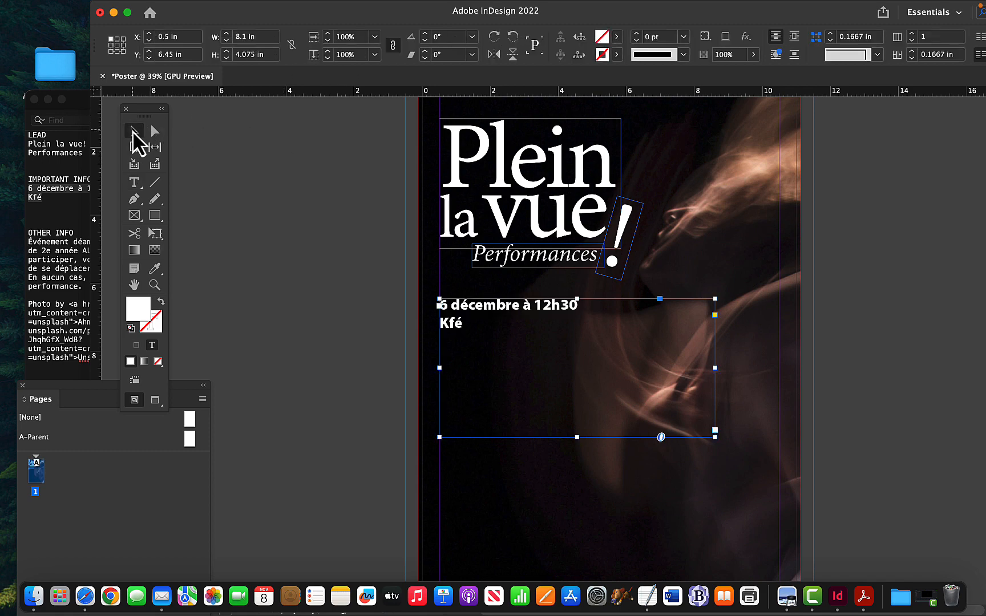
pyautogui.moveTo(576, 438); pyautogui.dragTo(604, 340)
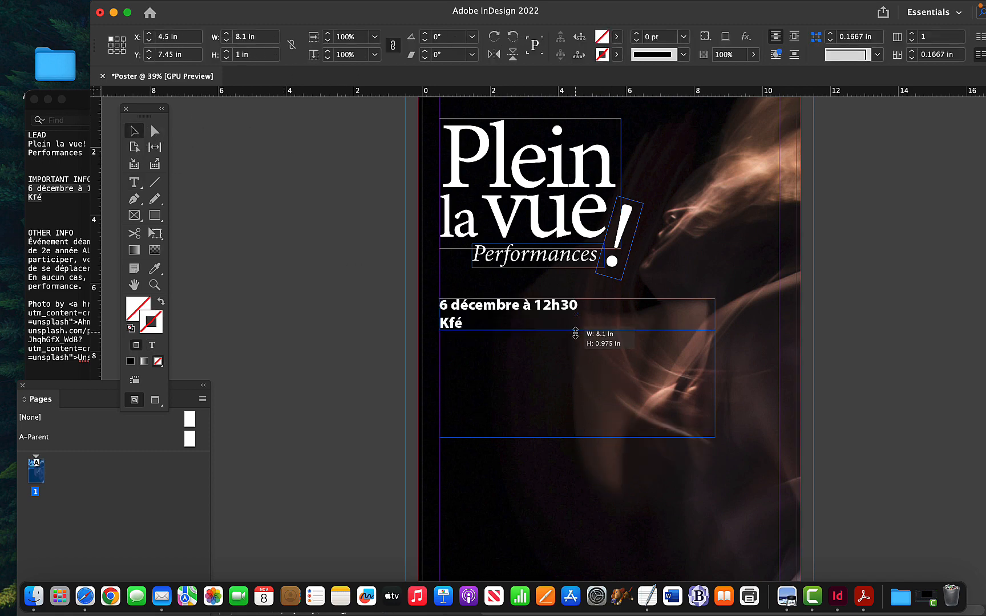
pyautogui.click(363, 435)
pyautogui.click(609, 350)
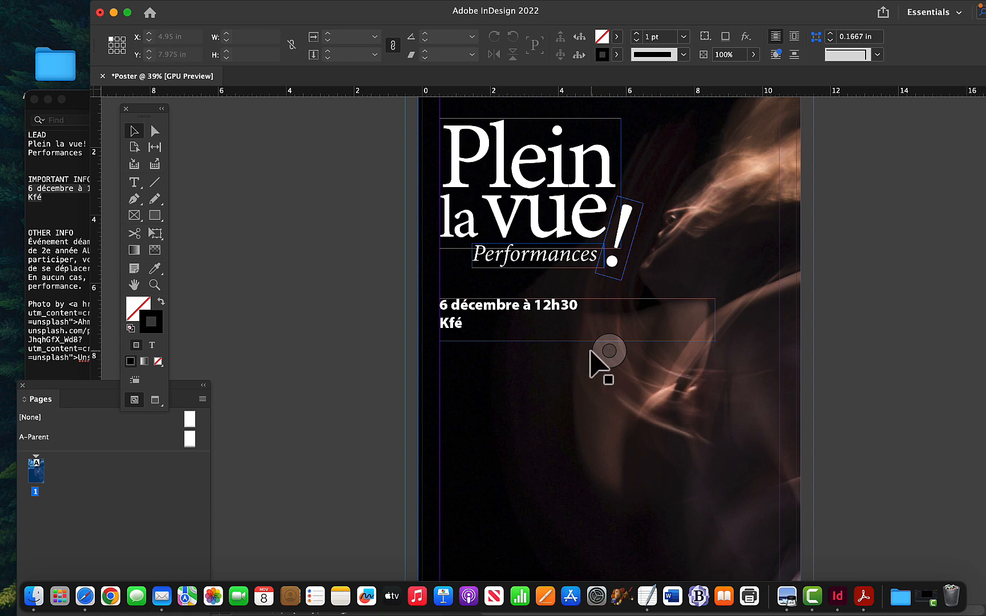
pyautogui.click(706, 330)
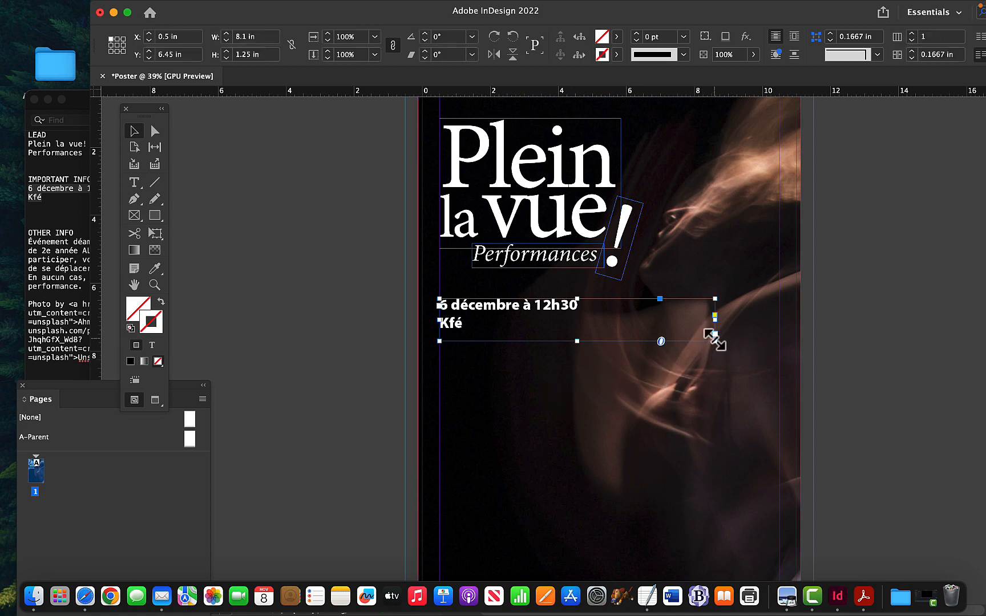
pyautogui.moveTo(714, 341); pyautogui.dragTo(588, 336)
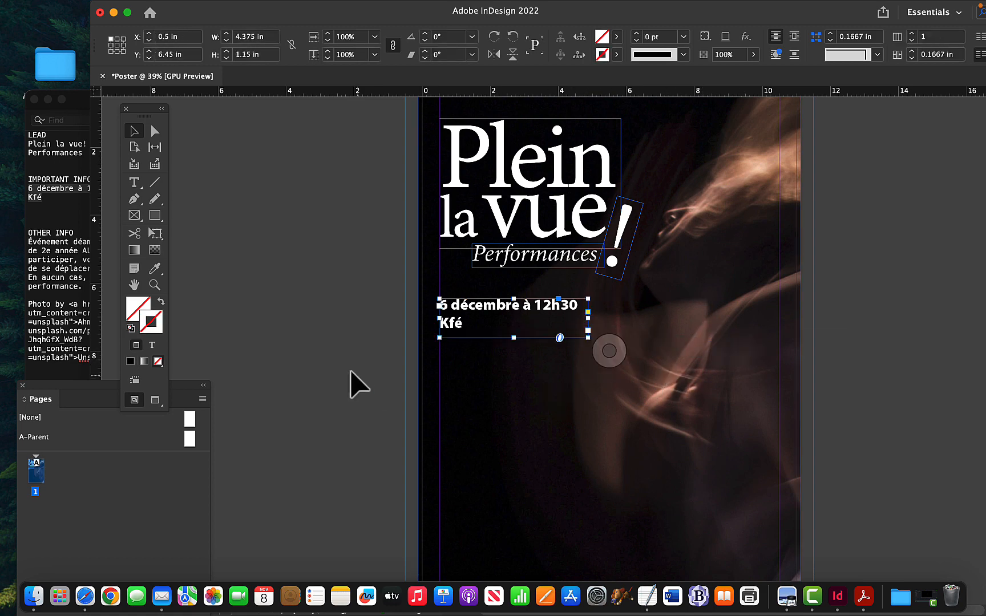
pyautogui.click(350, 380)
# Create a wide text frame below the date block and insert the OTHER INFO event paragraph copied from poster.txt
pyautogui.scroll(-2, 360, 381)
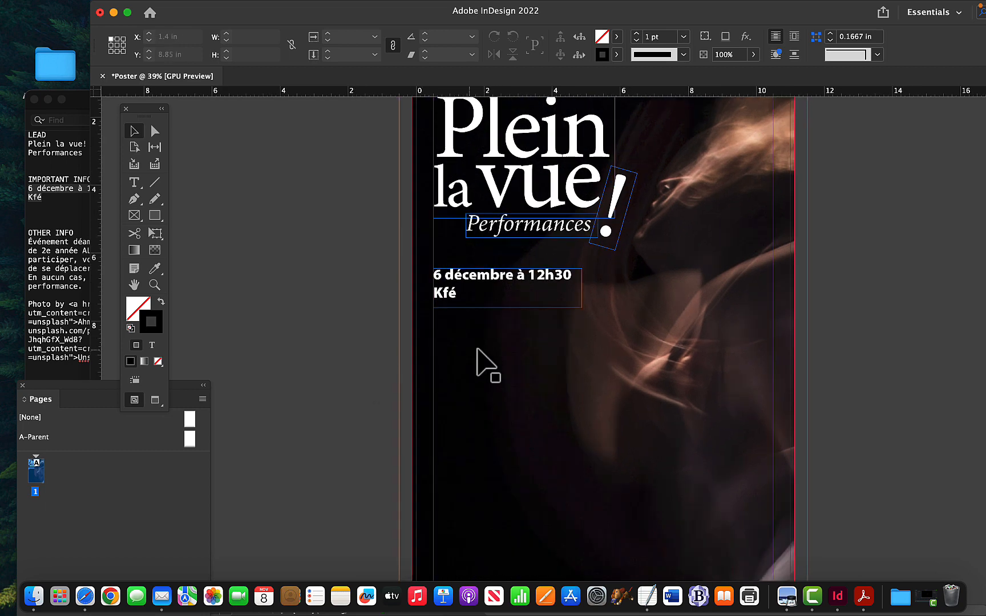
pyautogui.click(135, 182)
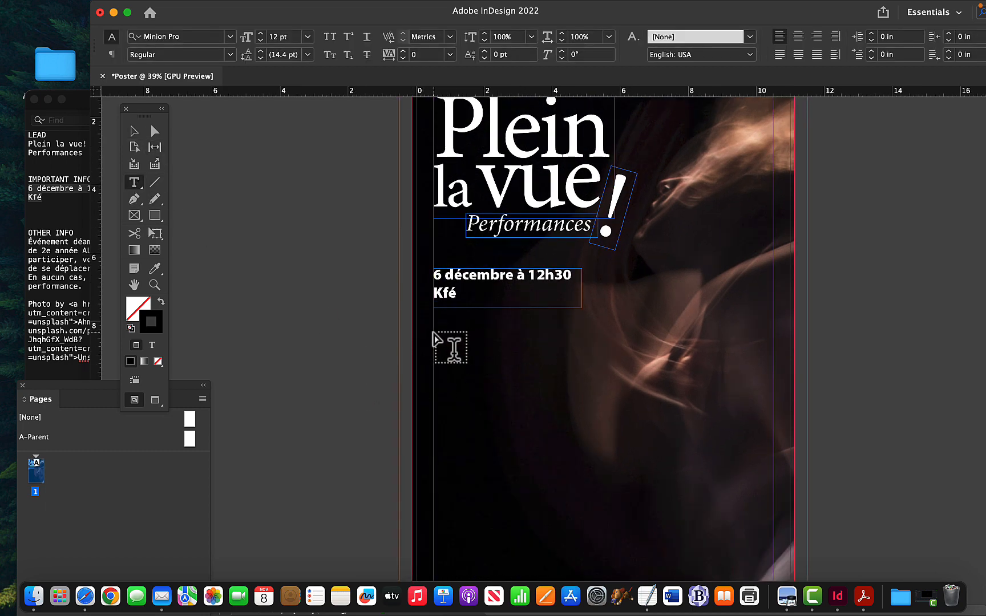
pyautogui.moveTo(434, 332)
pyautogui.mouseDown()
pyautogui.moveTo(653, 465)
pyautogui.moveTo(700, 453)
pyautogui.mouseUp()
pyautogui.click(52, 263)
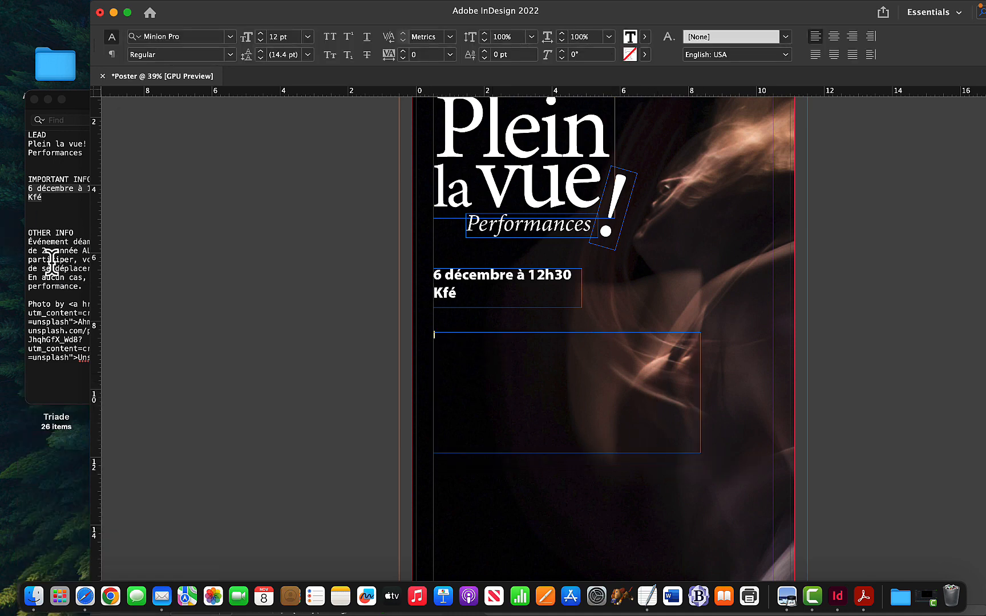
pyautogui.moveTo(98, 290); pyautogui.dragTo(3, 241)
pyautogui.press('super+c')
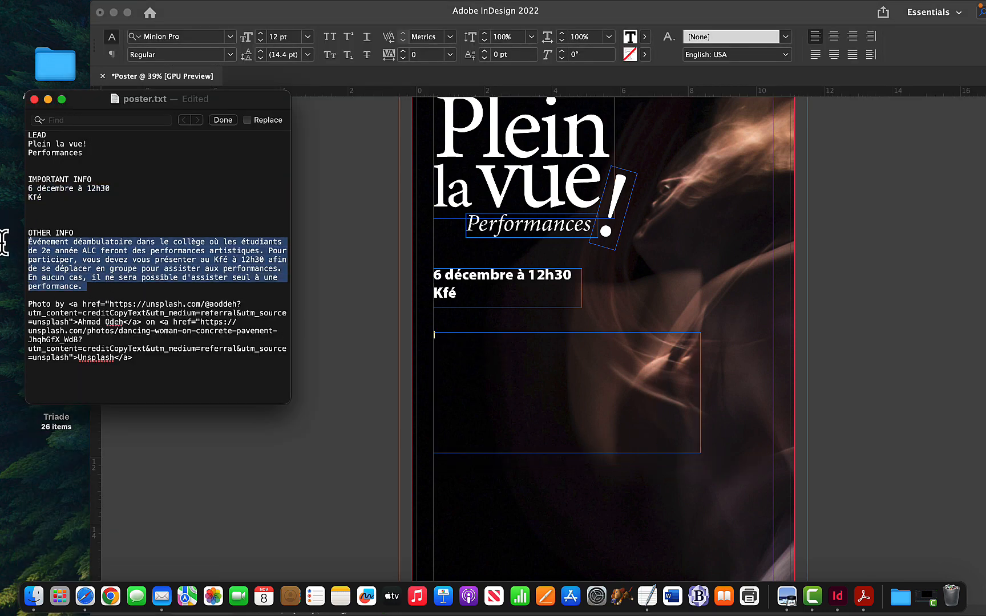
pyautogui.click(488, 348)
pyautogui.press('super+v')
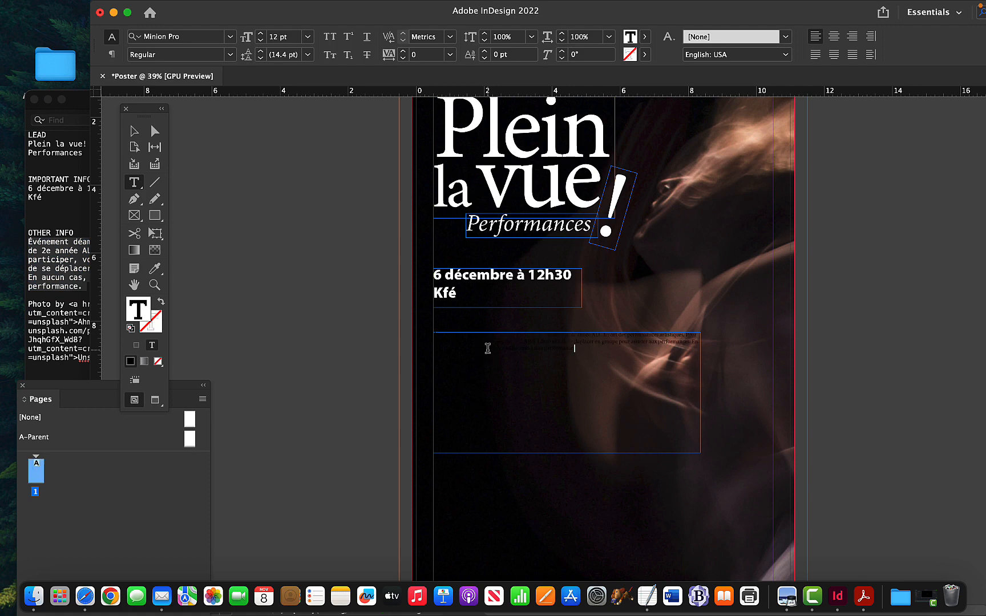
# Colour all of the event paragraph's text white by setting its black (K) value to 0%
pyautogui.press('super+a')
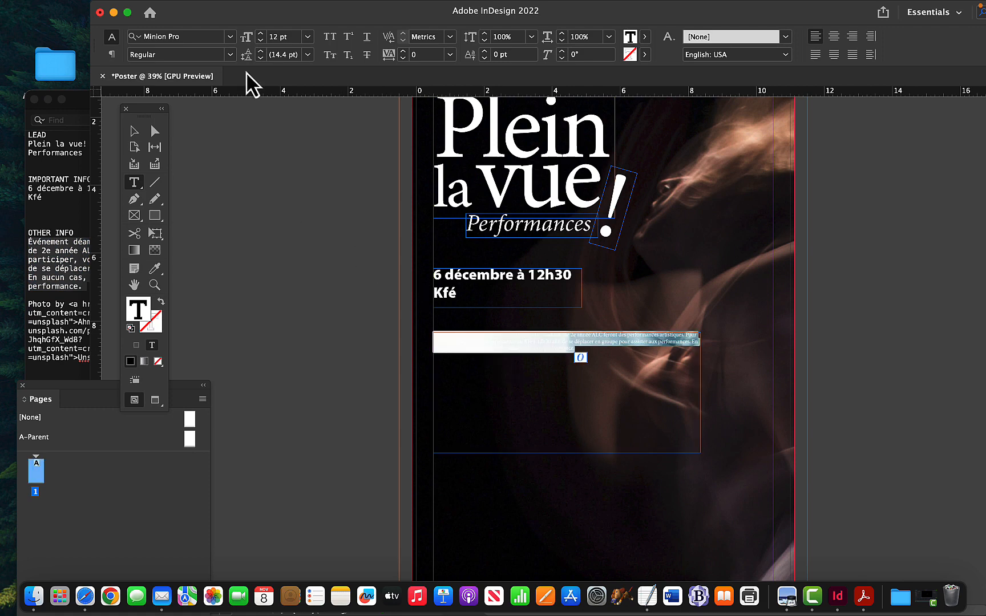
pyautogui.doubleClick(142, 314)
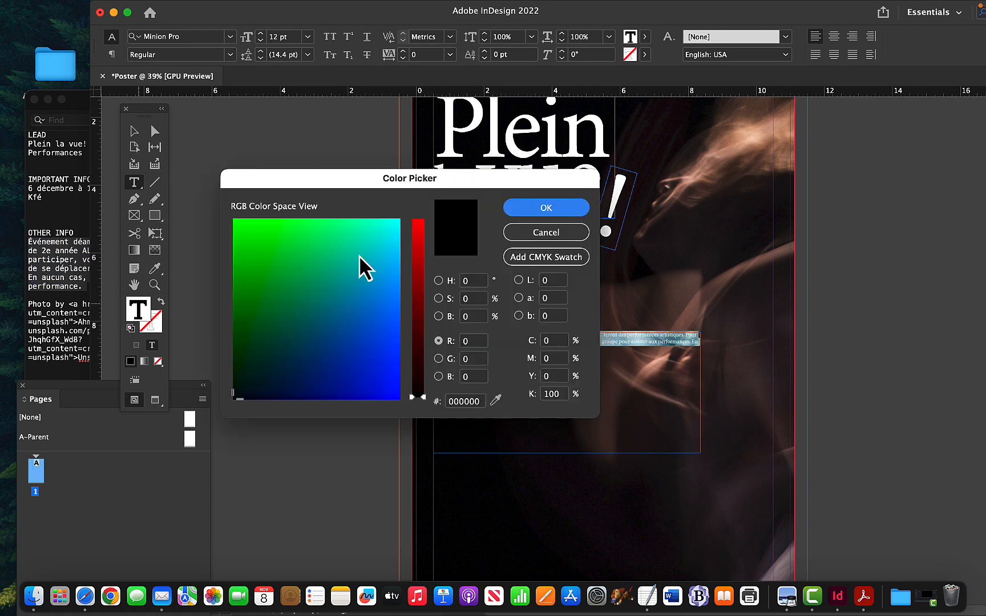
pyautogui.click(552, 394)
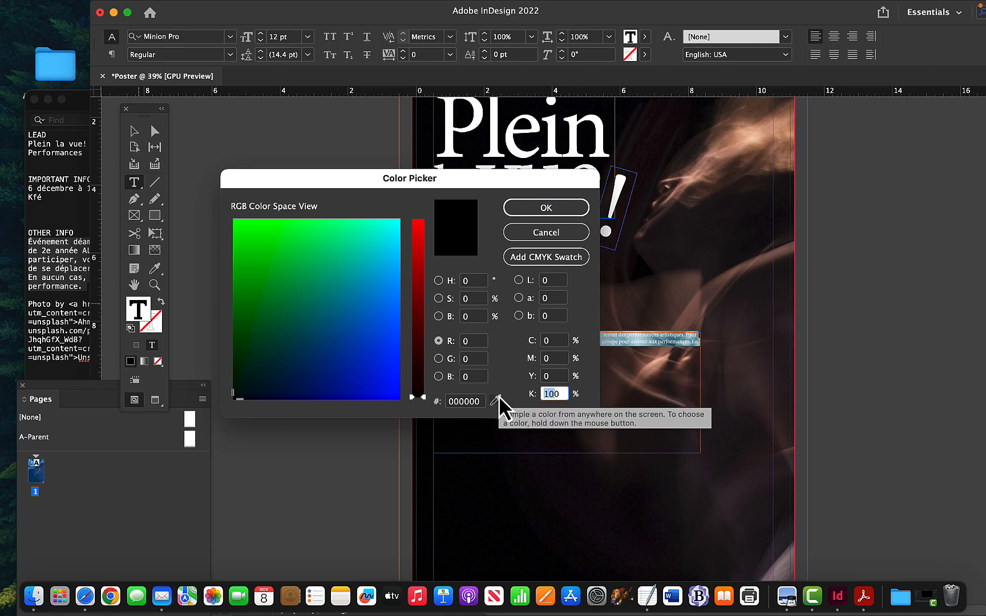
pyautogui.write('0')
pyautogui.press('Return')
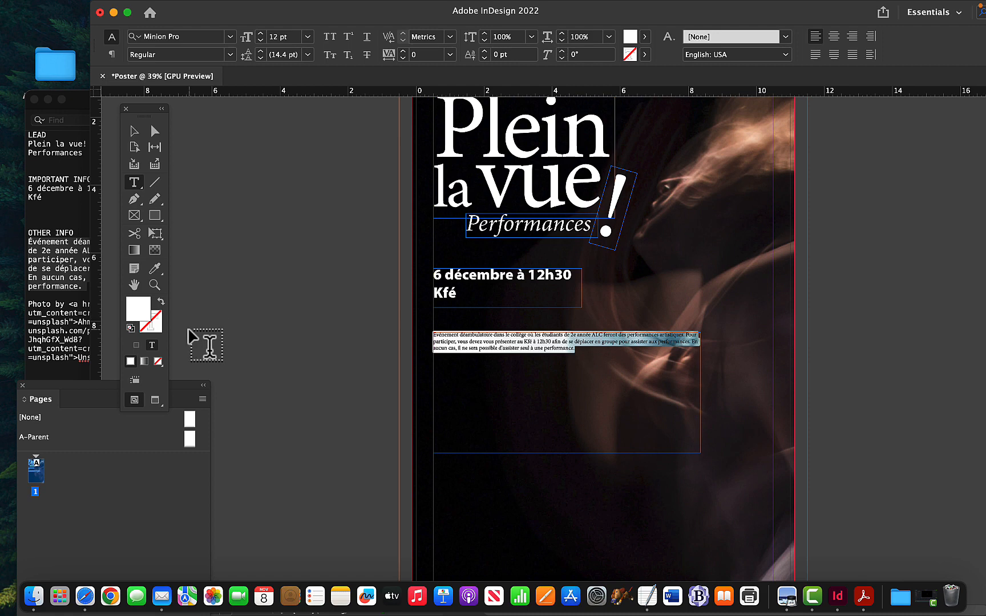
# Copy the date line's formatting onto the event paragraph with the Eyedropper and enlarge its frame to about 10 by 7.475 in
pyautogui.click(155, 272)
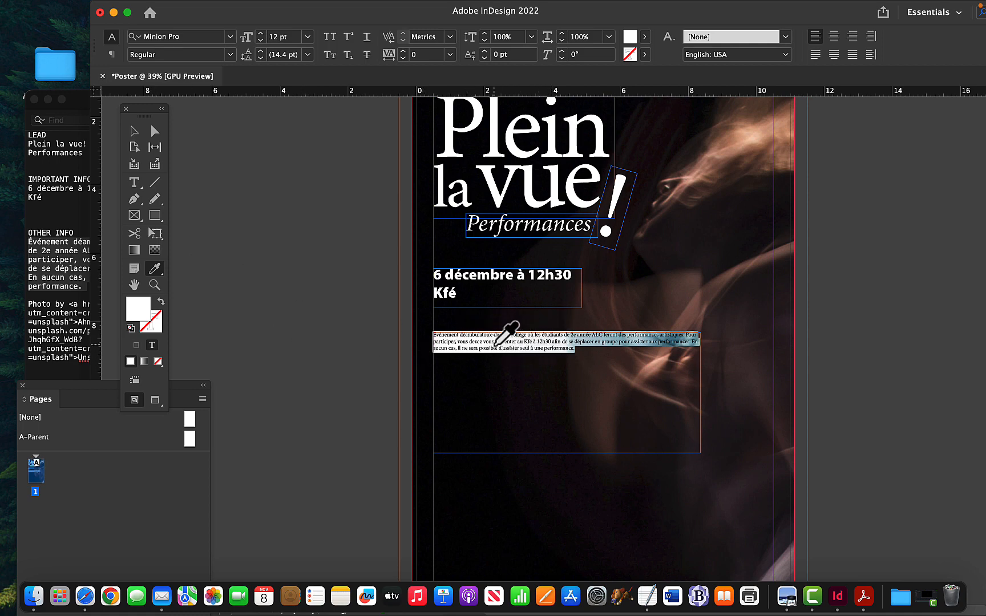
pyautogui.click(467, 273)
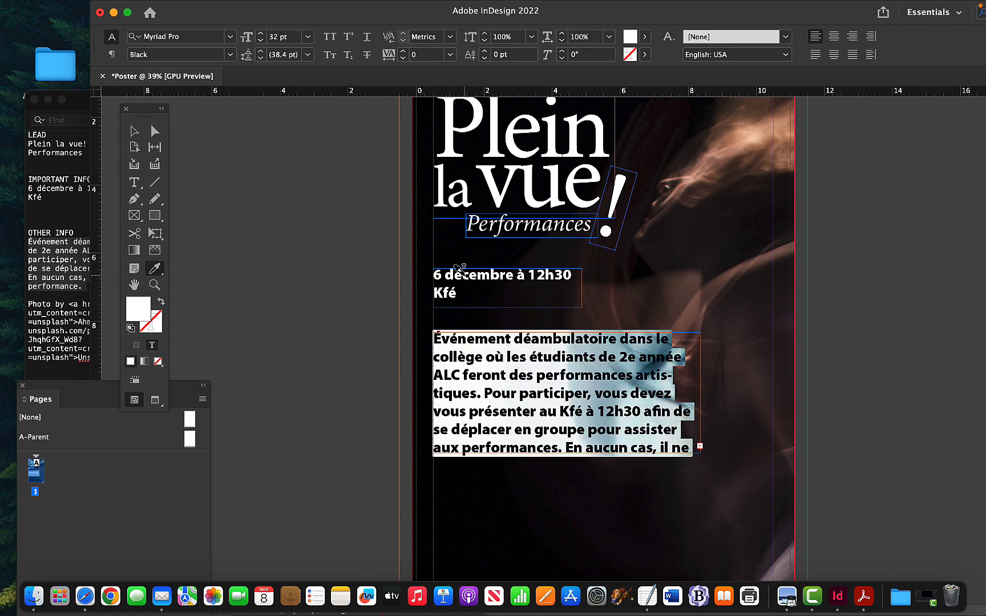
pyautogui.click(134, 136)
pyautogui.scroll(-3, 593, 462)
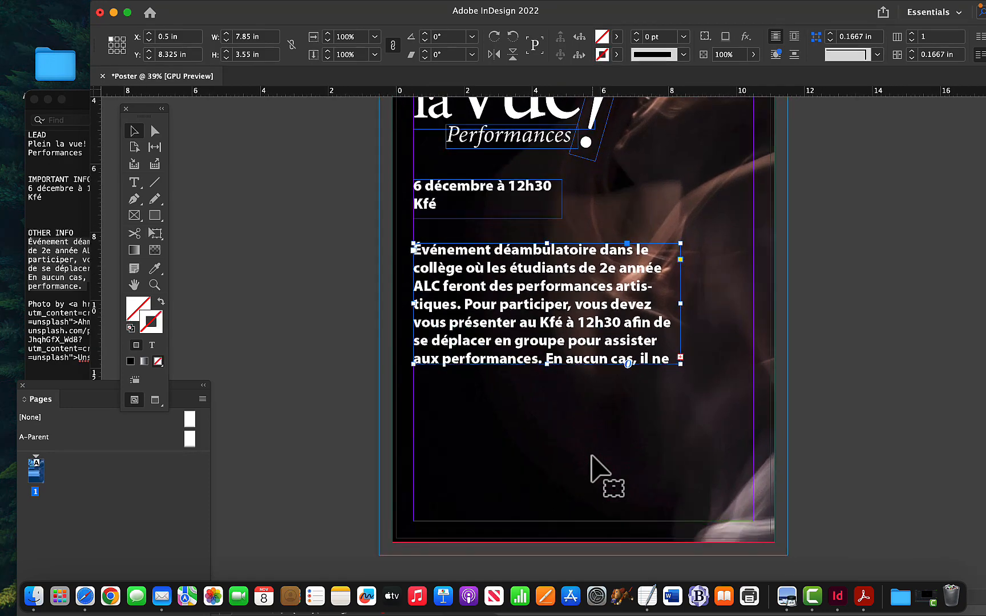
pyautogui.scroll(-1, 592, 456)
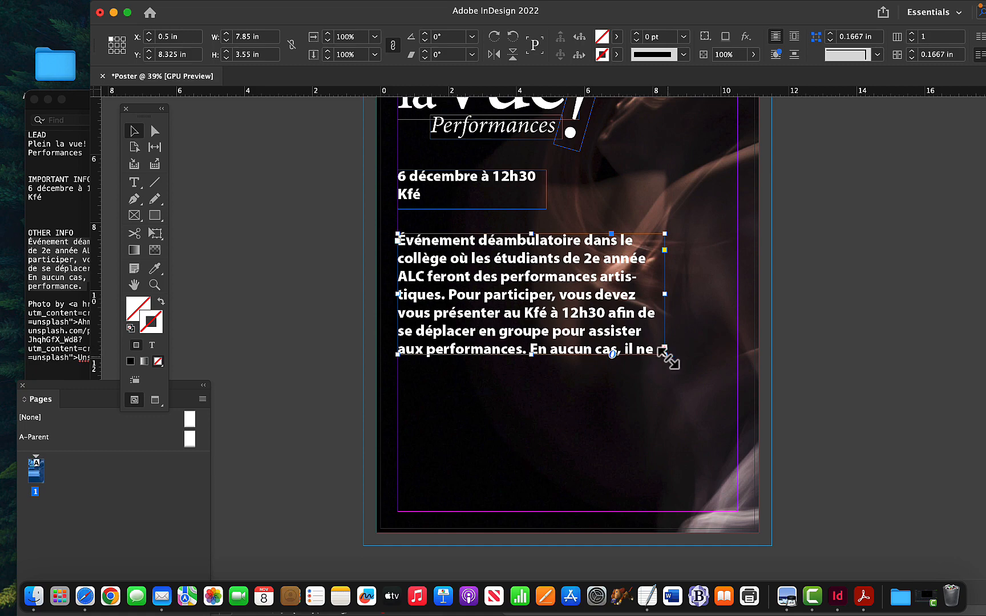
pyautogui.moveTo(663, 349); pyautogui.dragTo(735, 488)
pyautogui.scroll(3, 593, 382)
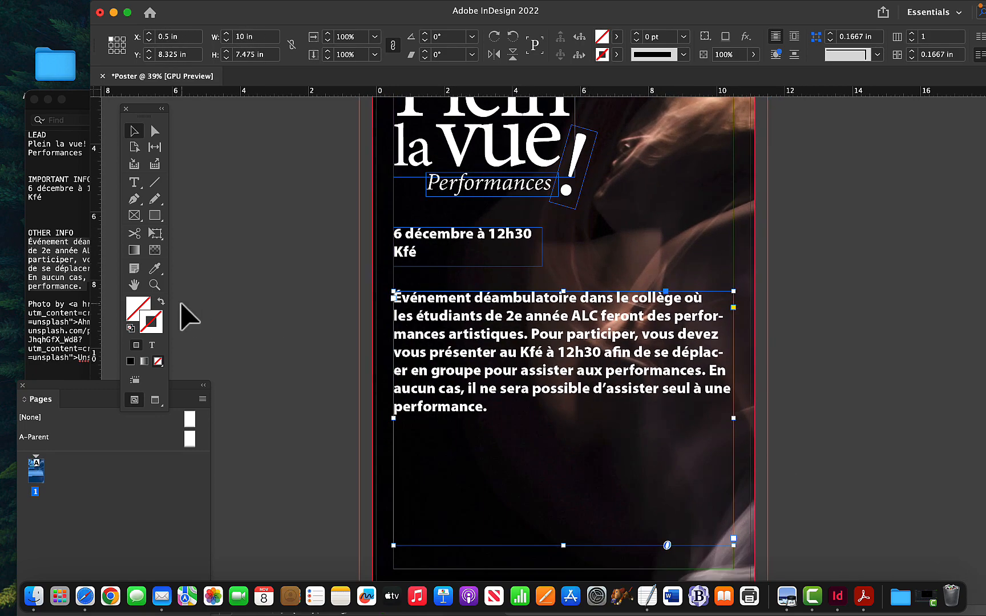
# Set the whole event paragraph to 18 pt font size with 18 pt leading
pyautogui.click(135, 189)
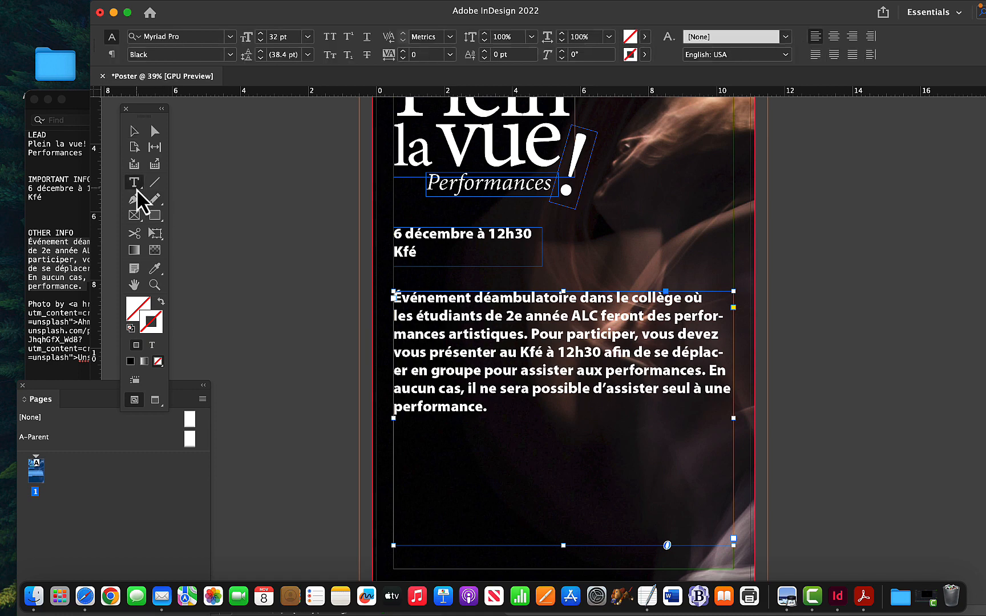
pyautogui.click(493, 406)
pyautogui.press('super+a')
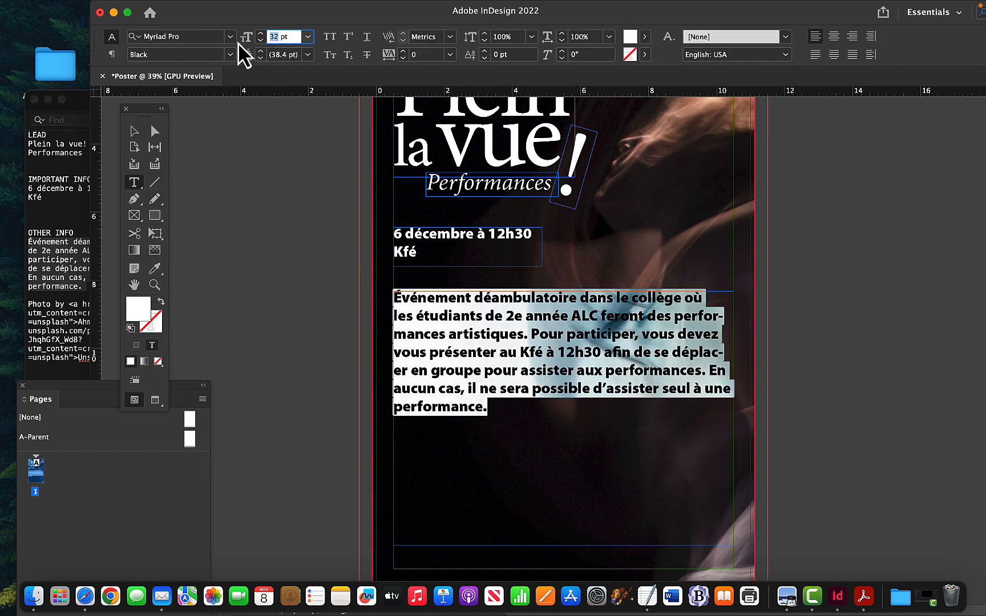
pyautogui.press('Tab')
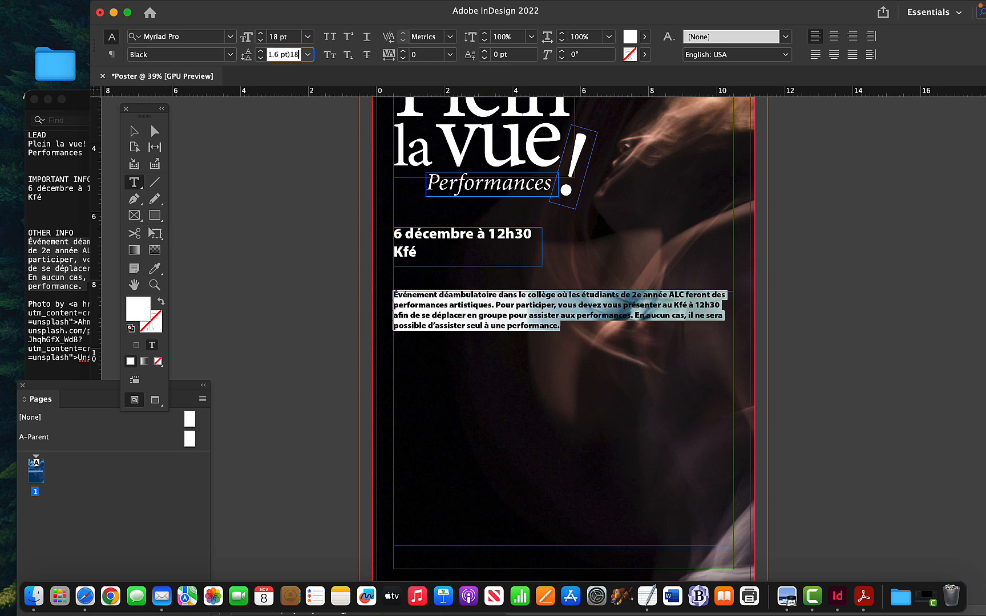
pyautogui.press('Return')
pyautogui.click(617, 333)
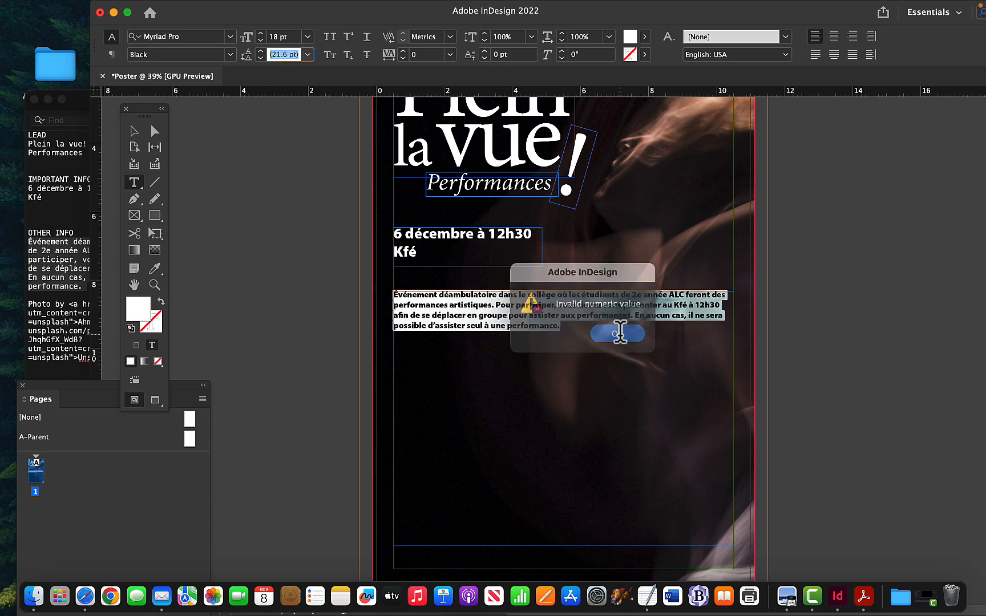
pyautogui.write('18')
pyautogui.press('Return')
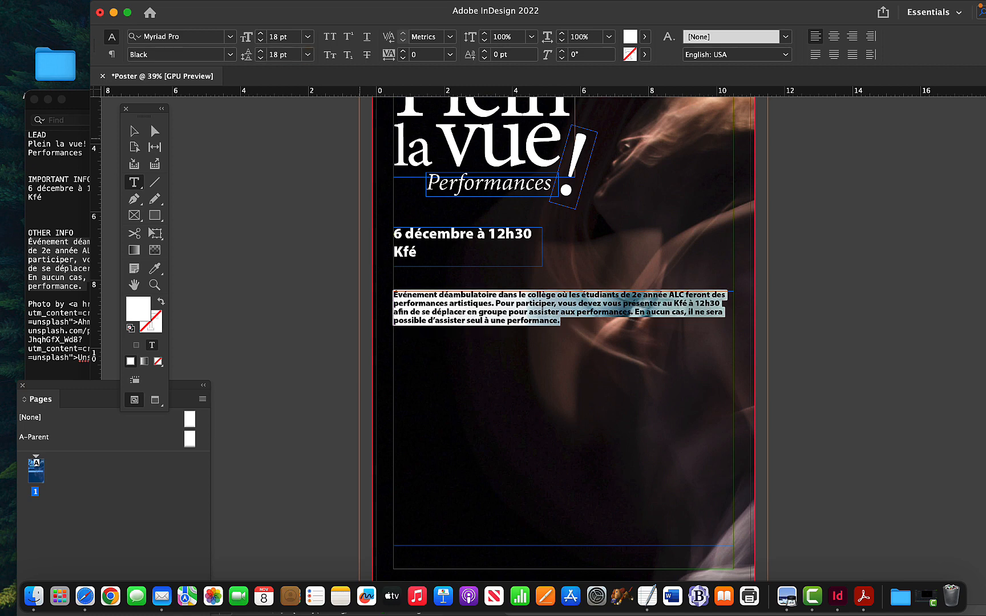
pyautogui.click(599, 308)
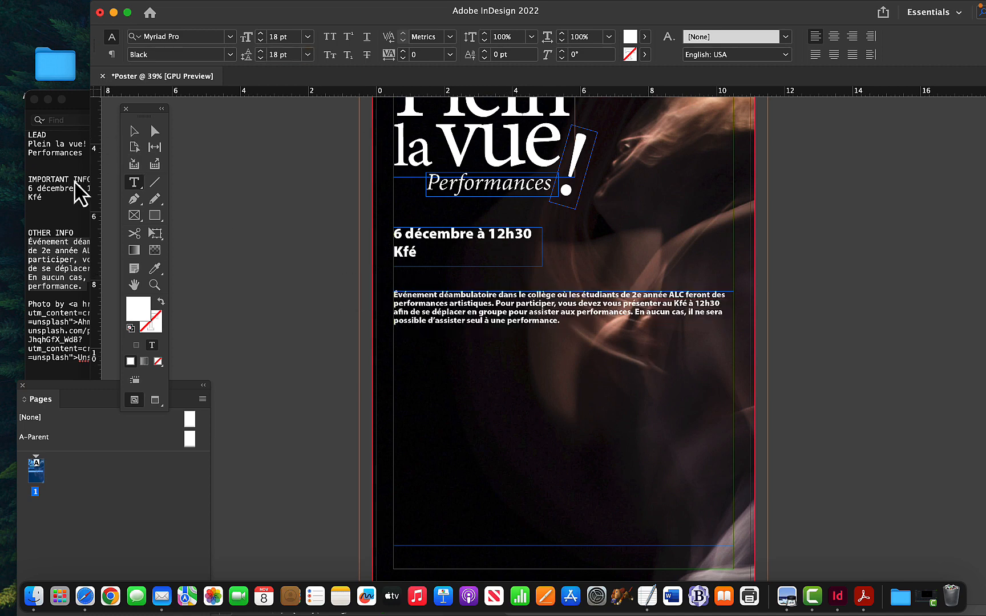
# Shrink the event paragraph's frame to about 6.475 by 2.95 in, undoing any accidental rotation
pyautogui.click(134, 131)
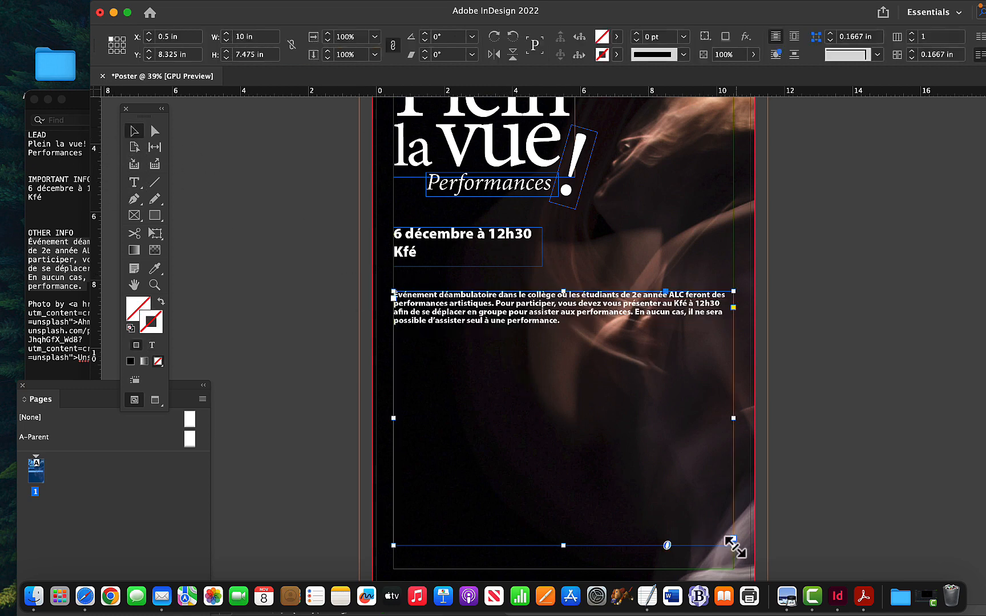
pyautogui.moveTo(733, 539); pyautogui.dragTo(664, 402)
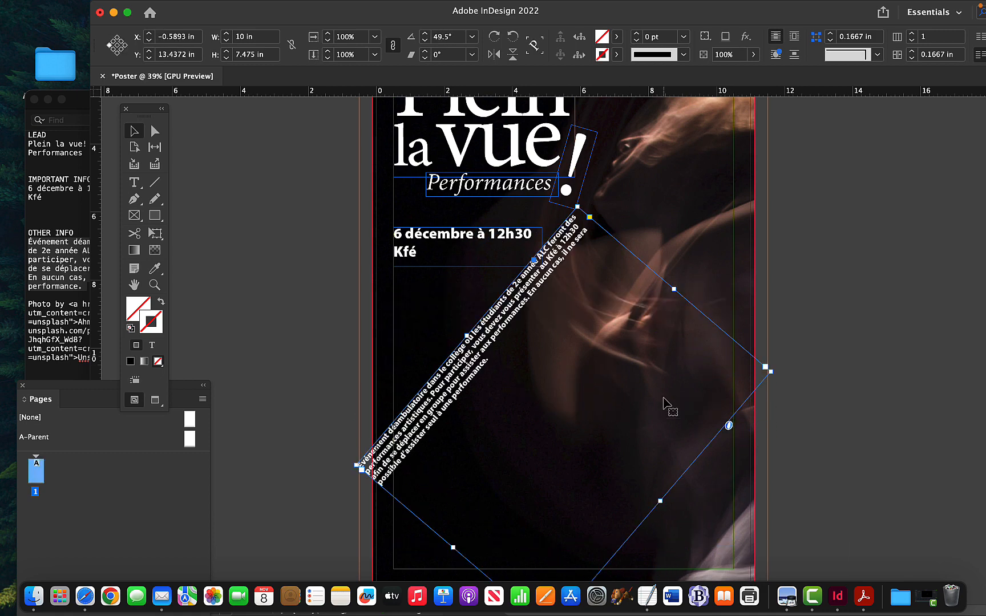
pyautogui.press('super+z')
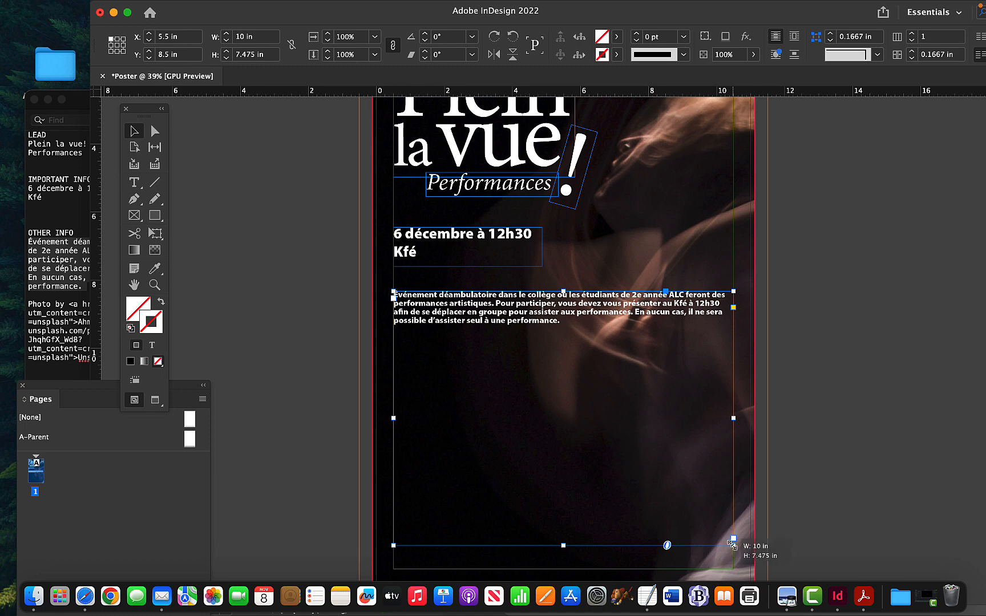
pyautogui.moveTo(733, 538); pyautogui.dragTo(613, 392)
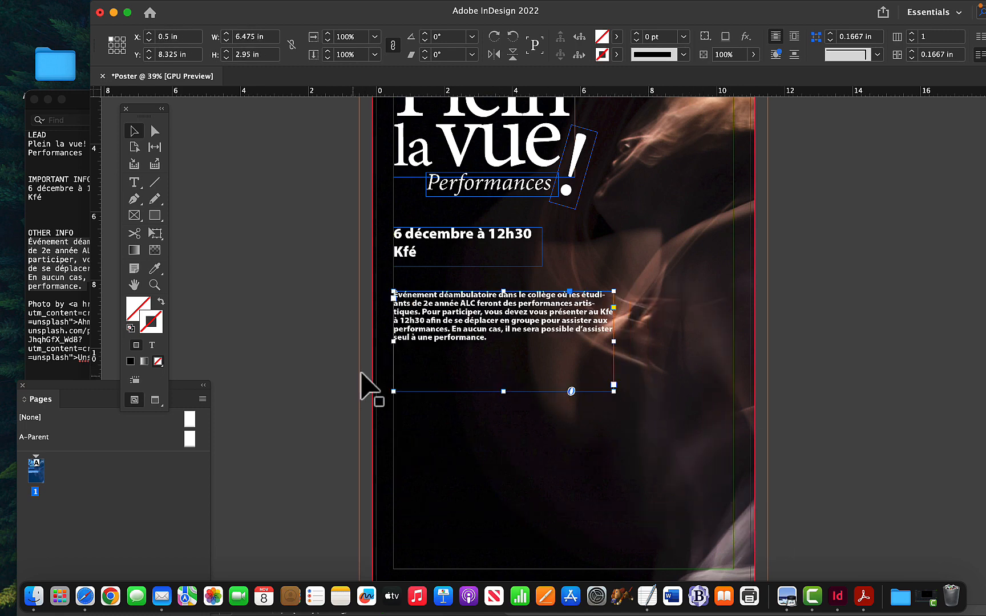
# Examine the event paragraph up close for words hyphenated at the line ends
pyautogui.scroll(1, 259, 279)
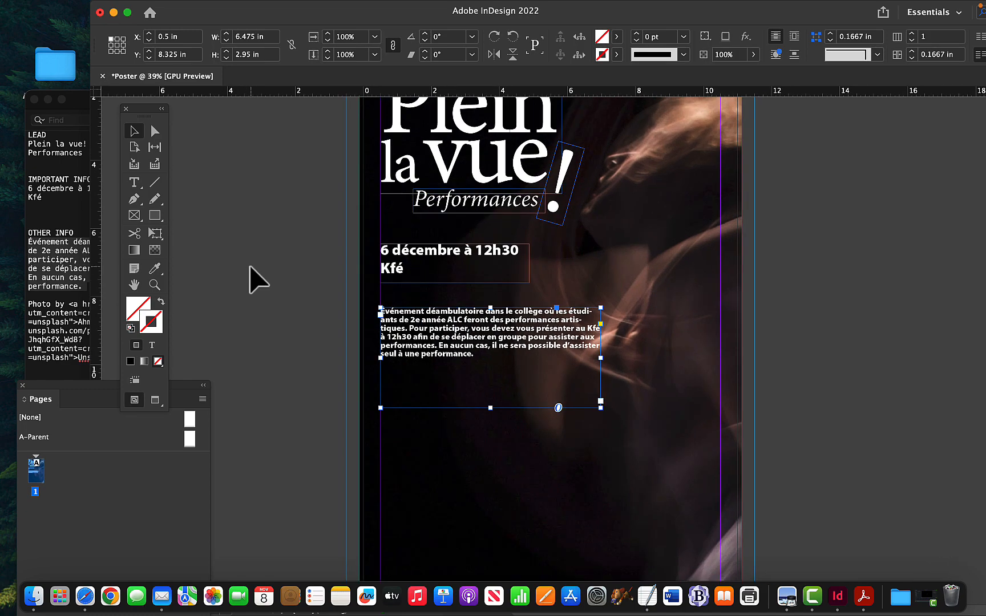
pyautogui.click(154, 288)
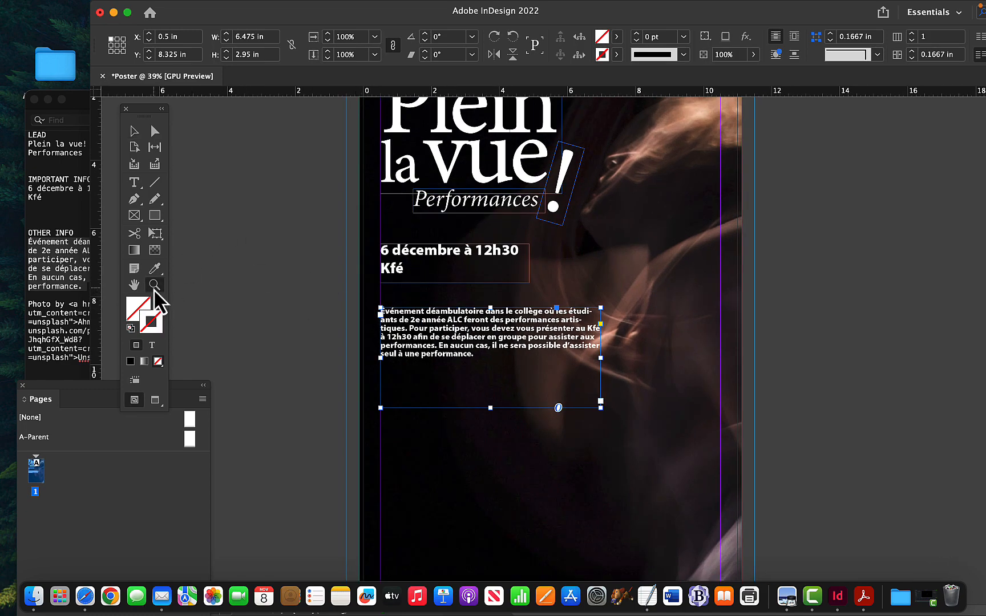
pyautogui.click(352, 298)
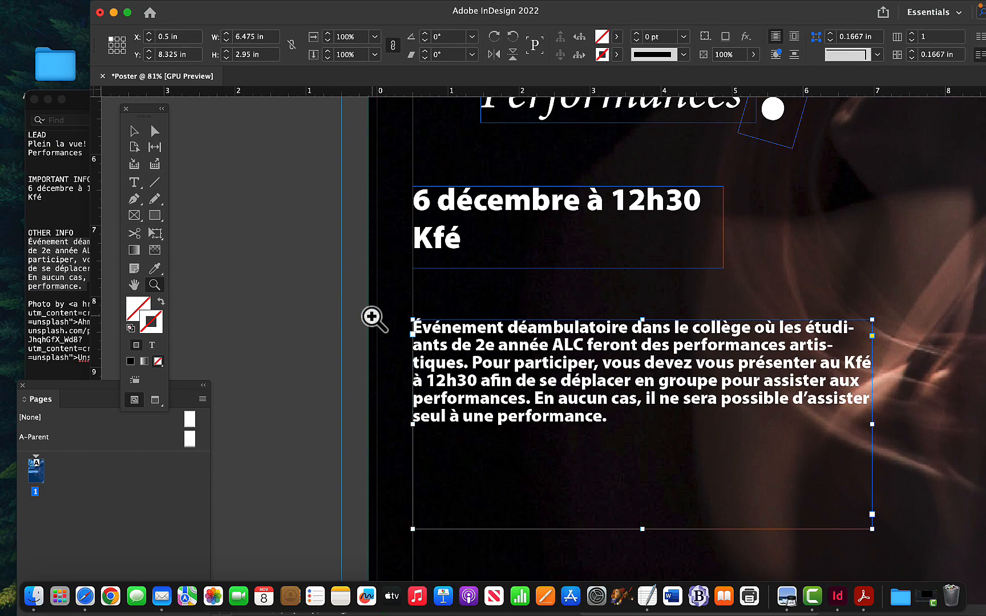
pyautogui.hscroll(2, 371, 316)
pyautogui.hscroll(2, 372, 317)
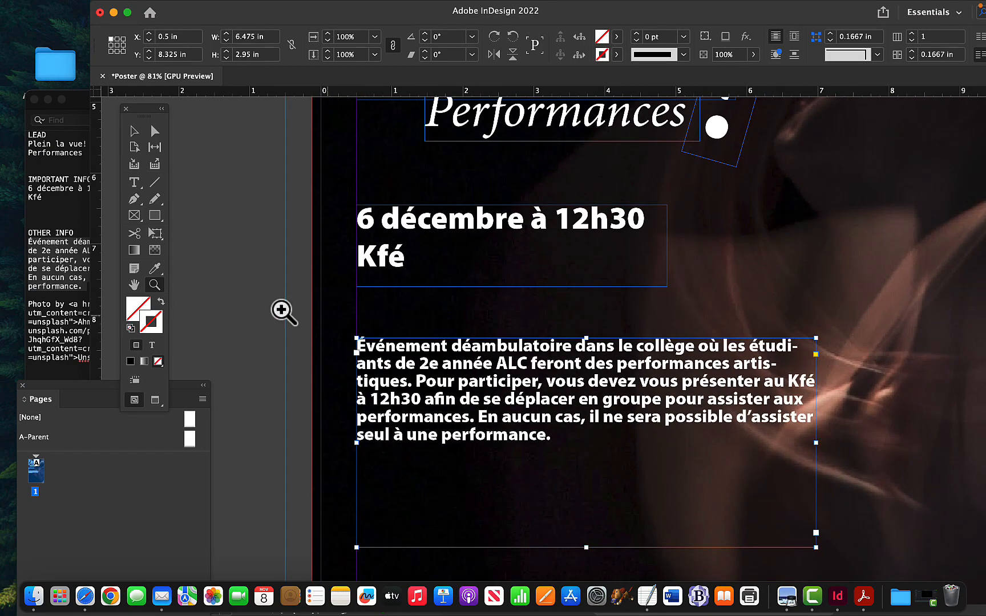
pyautogui.click(154, 284)
pyautogui.keyDown('alt'); pyautogui.click(463, 382); pyautogui.keyUp('alt')
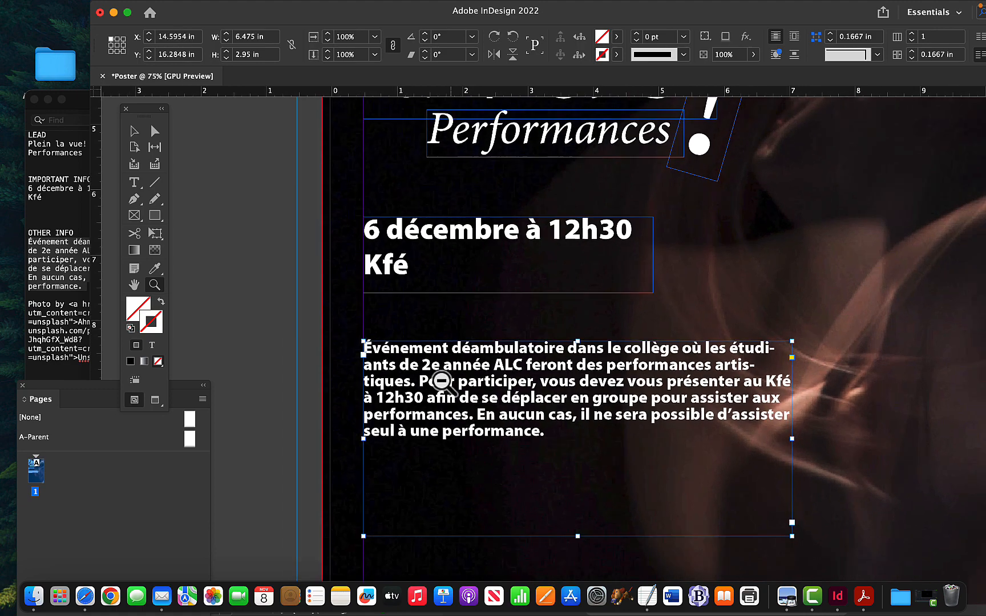
pyautogui.keyDown('alt'); pyautogui.click(411, 368); pyautogui.keyUp('alt')
pyautogui.click(454, 355)
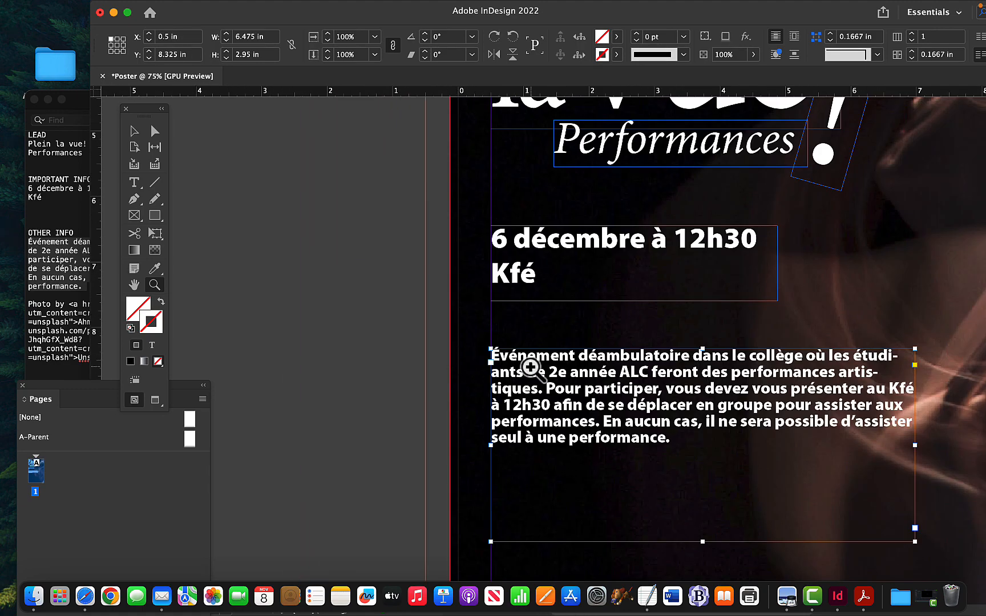
pyautogui.click(134, 131)
pyautogui.hscroll(5, 628, 347)
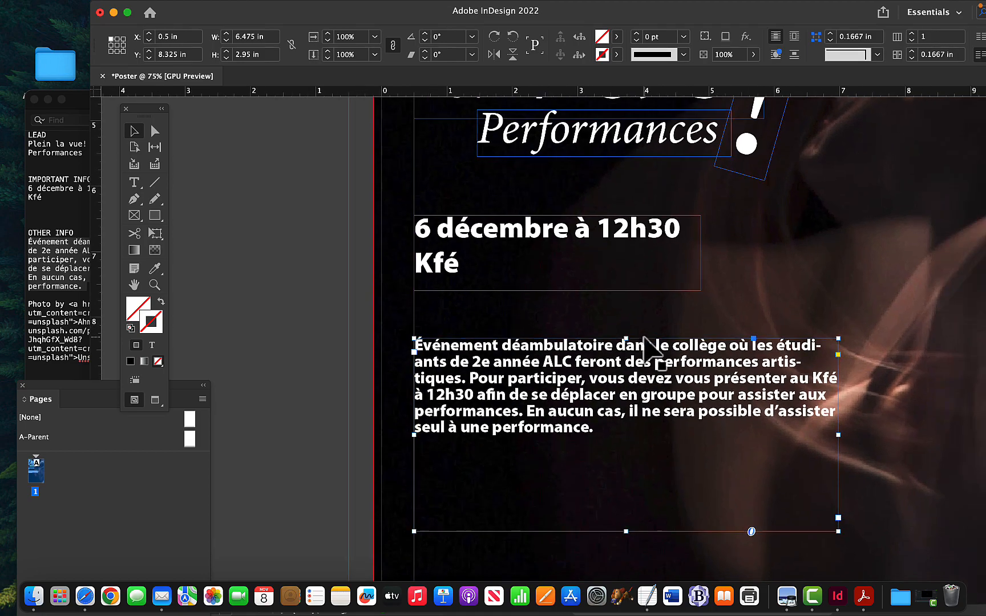
pyautogui.scroll(5, 643, 337)
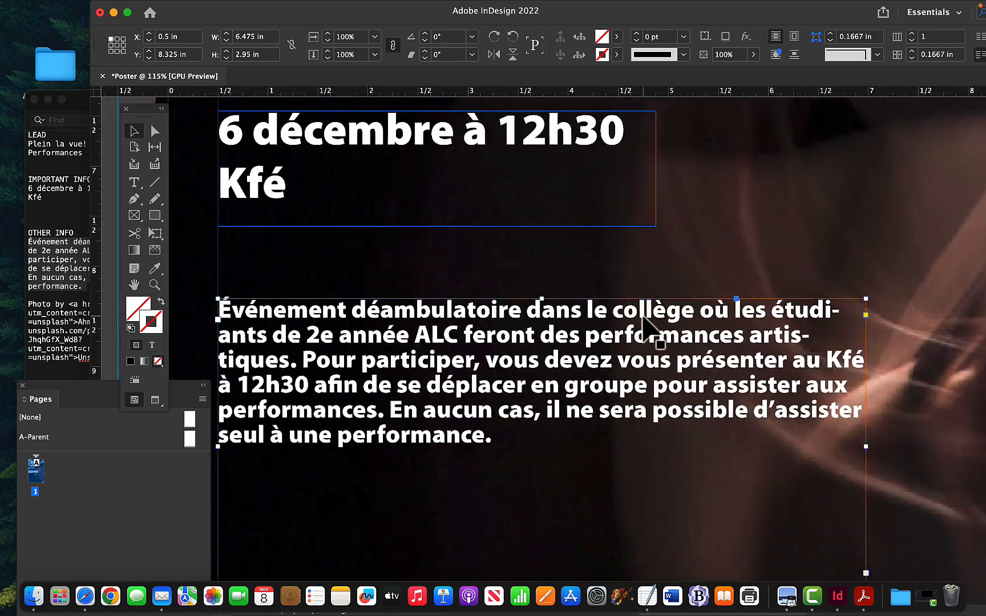
pyautogui.scroll(2, 641, 316)
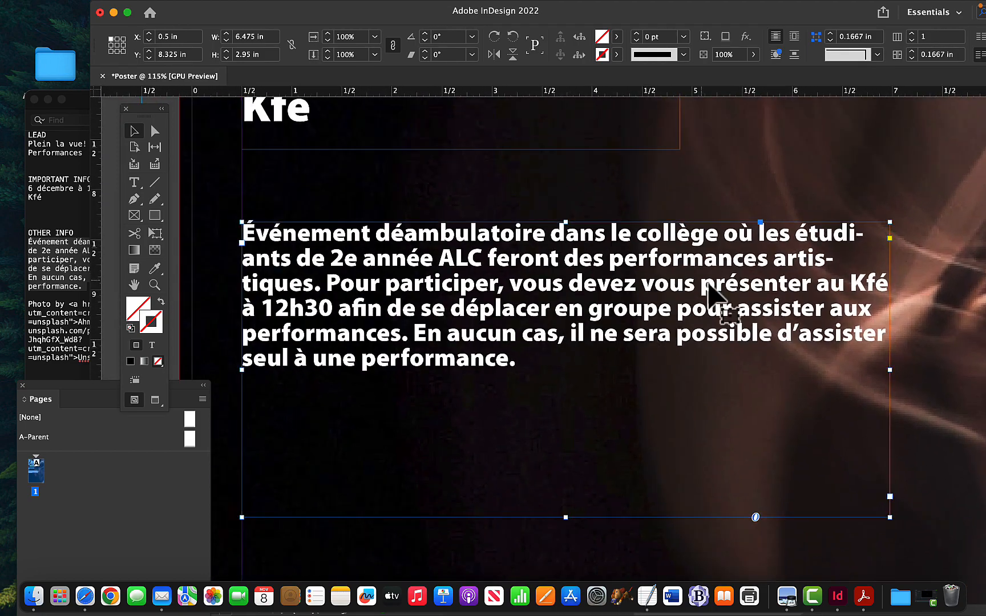
pyautogui.scroll(-1, 737, 325)
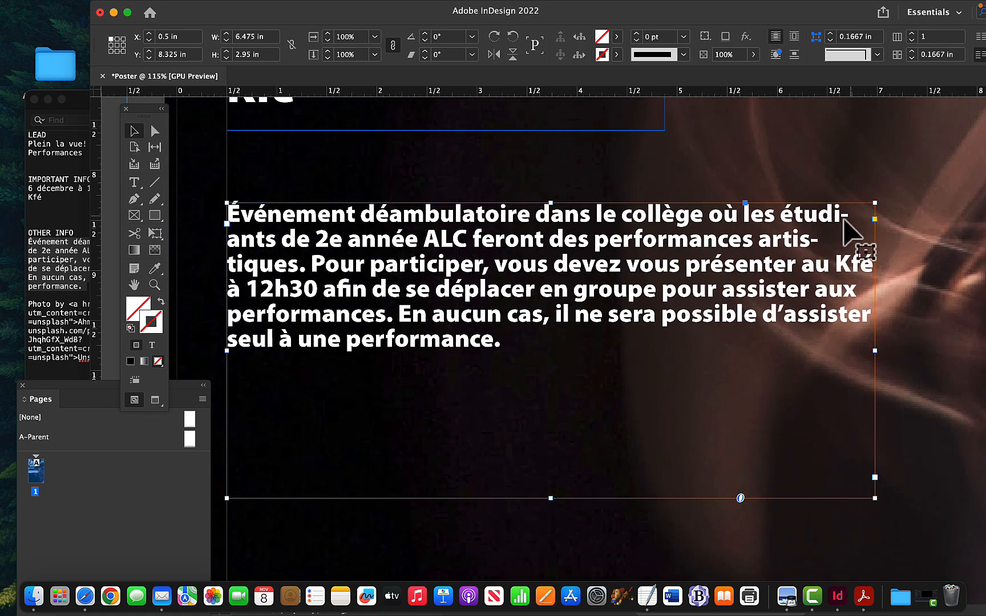
pyautogui.scroll(1, 729, 292)
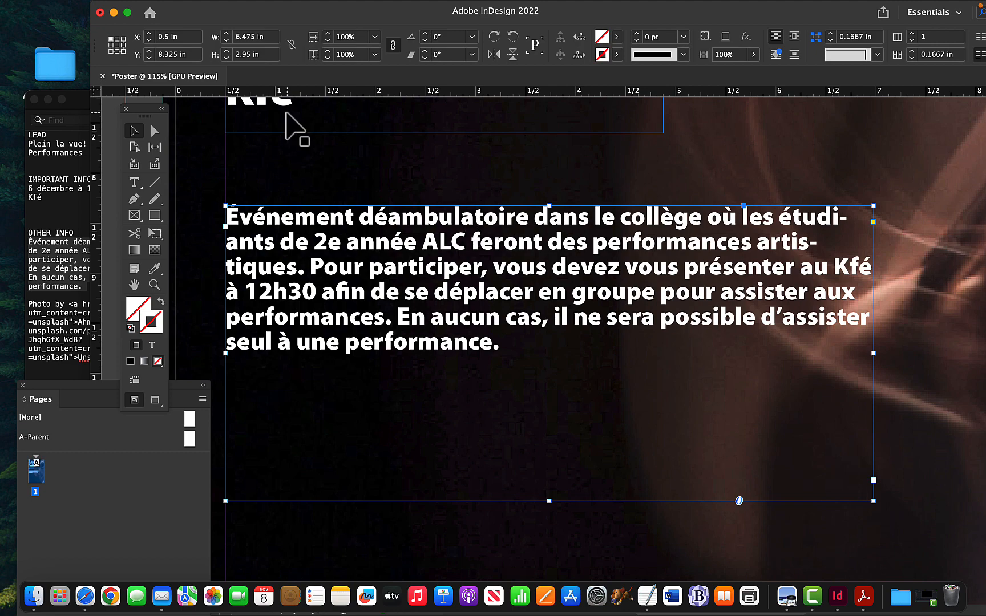
# Reposition the document window to reach the text options and turn off hyphenation for the event paragraph
pyautogui.moveTo(311, 13); pyautogui.dragTo(314, 11)
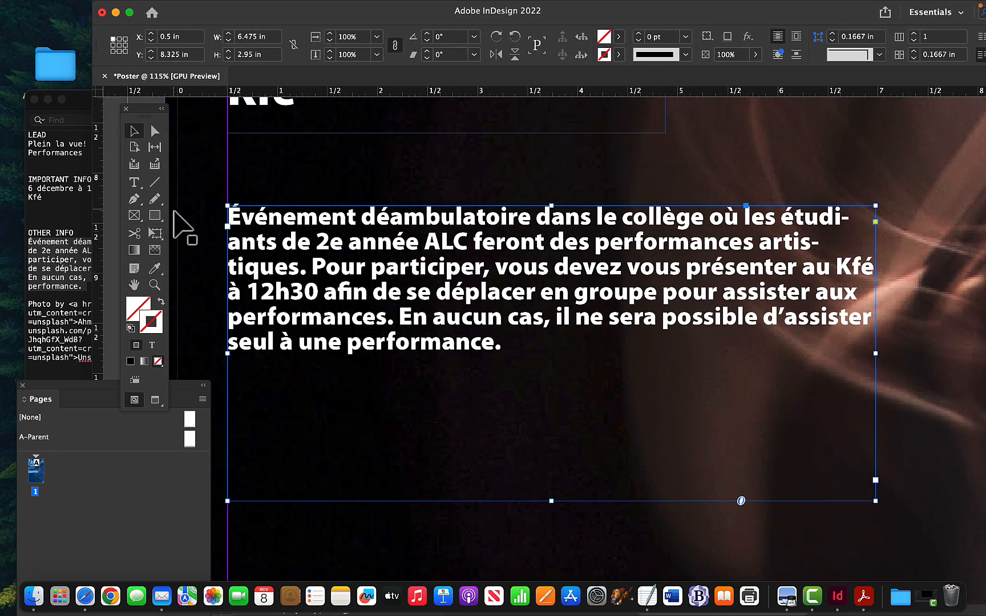
pyautogui.click(134, 182)
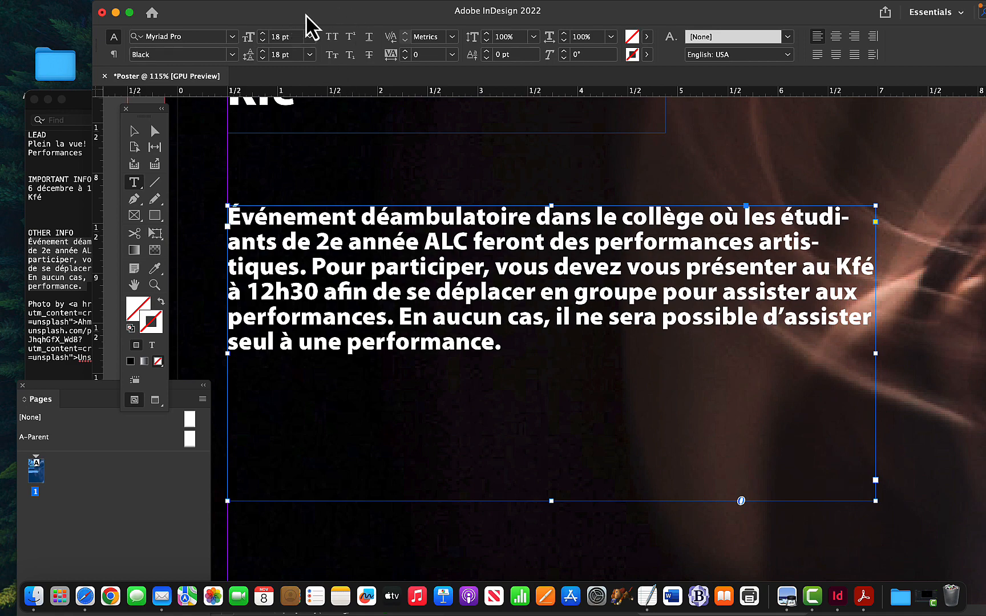
pyautogui.moveTo(235, 8); pyautogui.dragTo(190, 13)
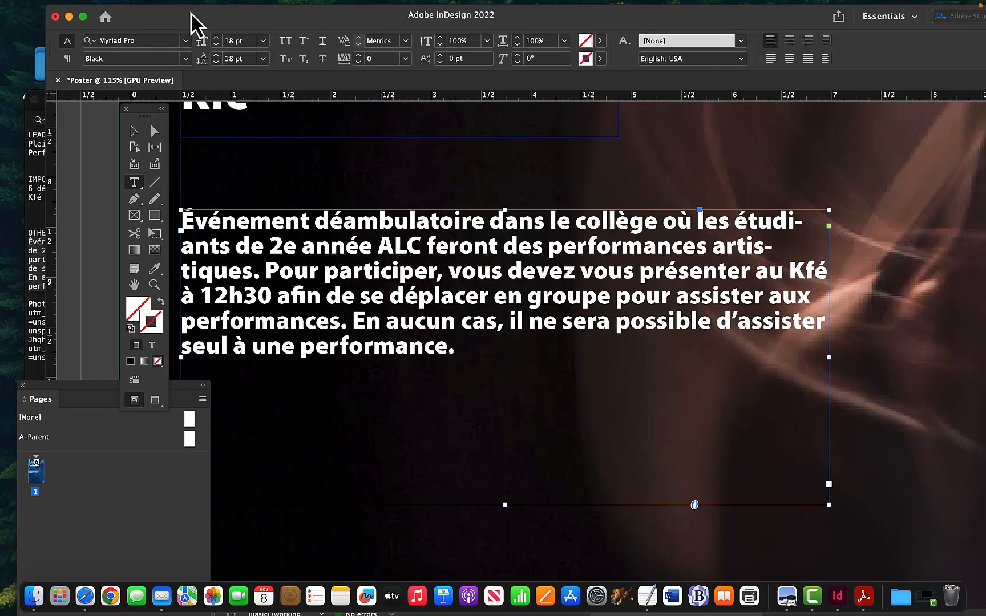
pyautogui.click(68, 60)
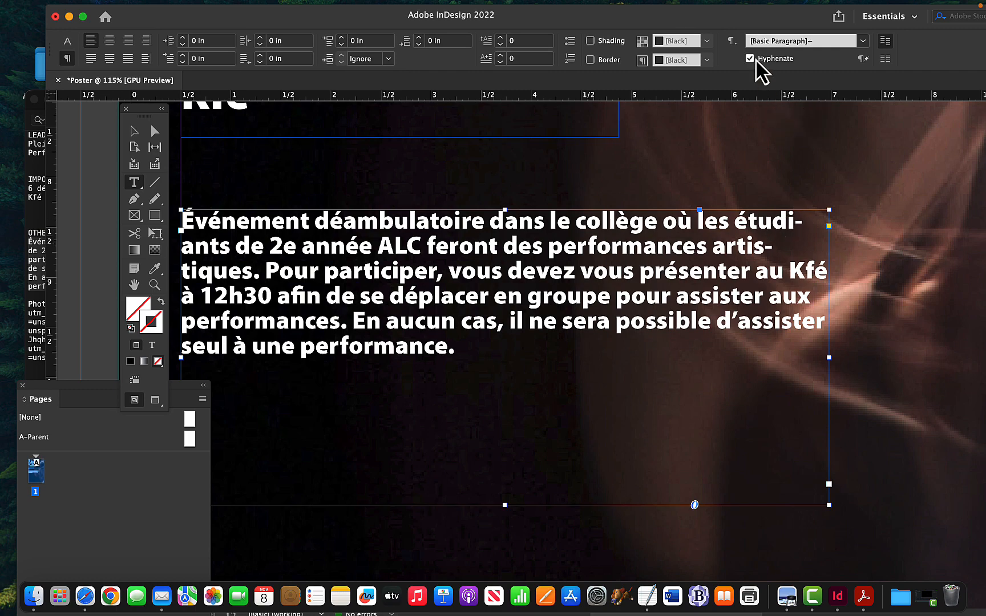
pyautogui.hscroll(-2, 639, 282)
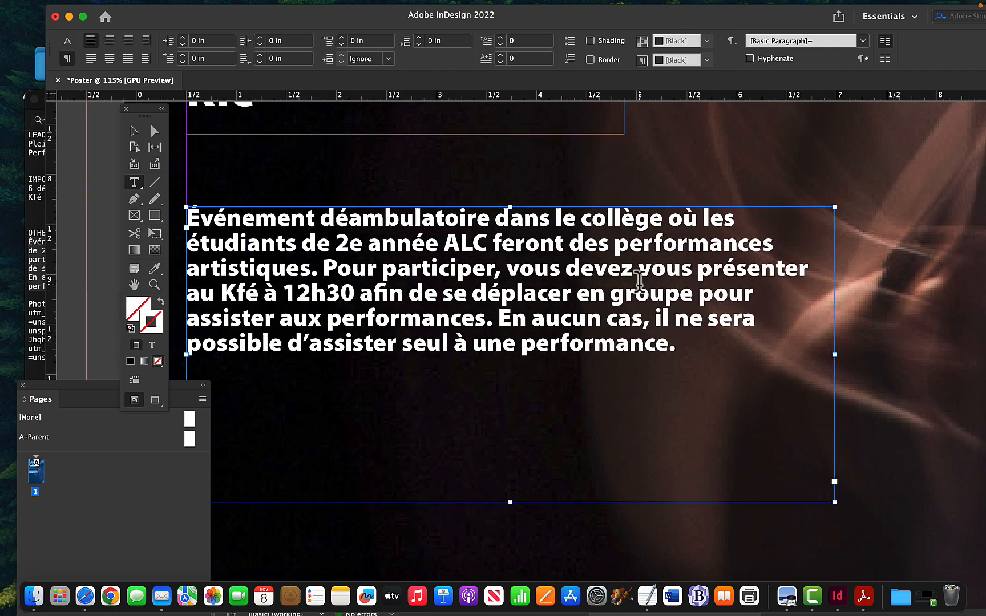
# Tighten the event paragraph's frame around its text to about 6.375 by 1.695 in and deselect it
pyautogui.scroll(-1, 636, 282)
pyautogui.scroll(2, 653, 289)
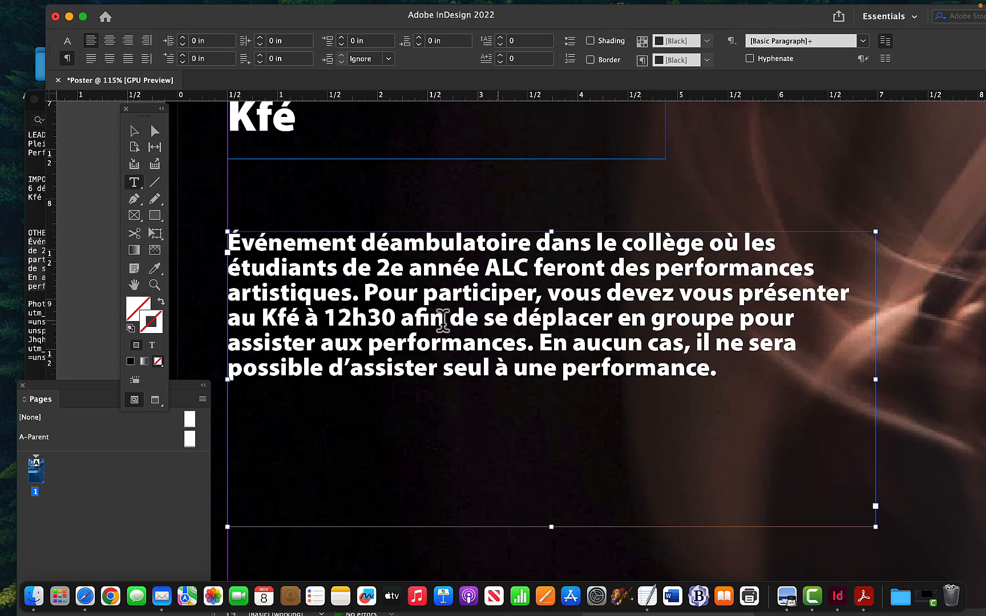
pyautogui.click(143, 145)
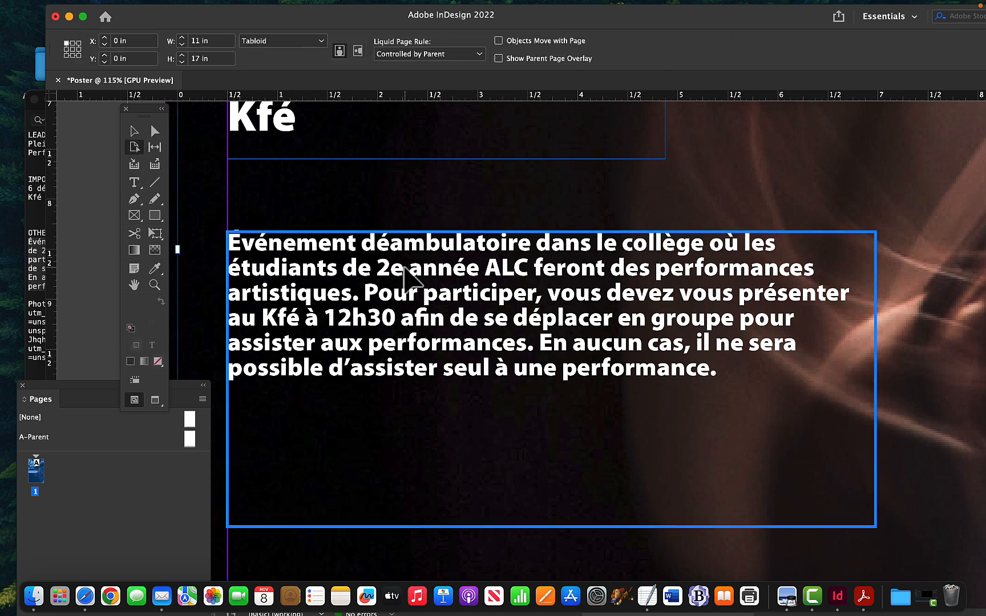
pyautogui.click(135, 131)
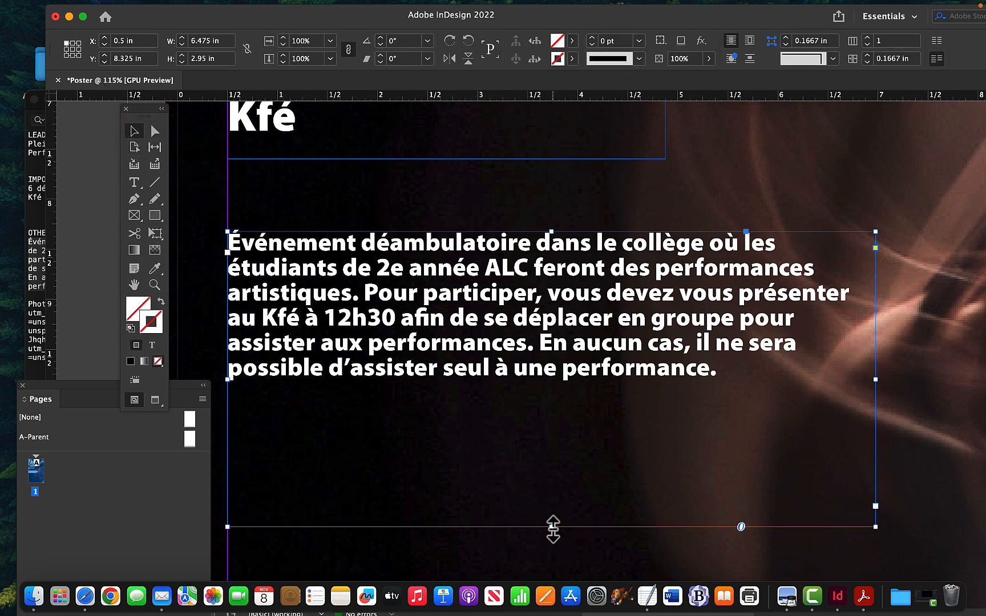
pyautogui.moveTo(551, 527); pyautogui.dragTo(555, 401)
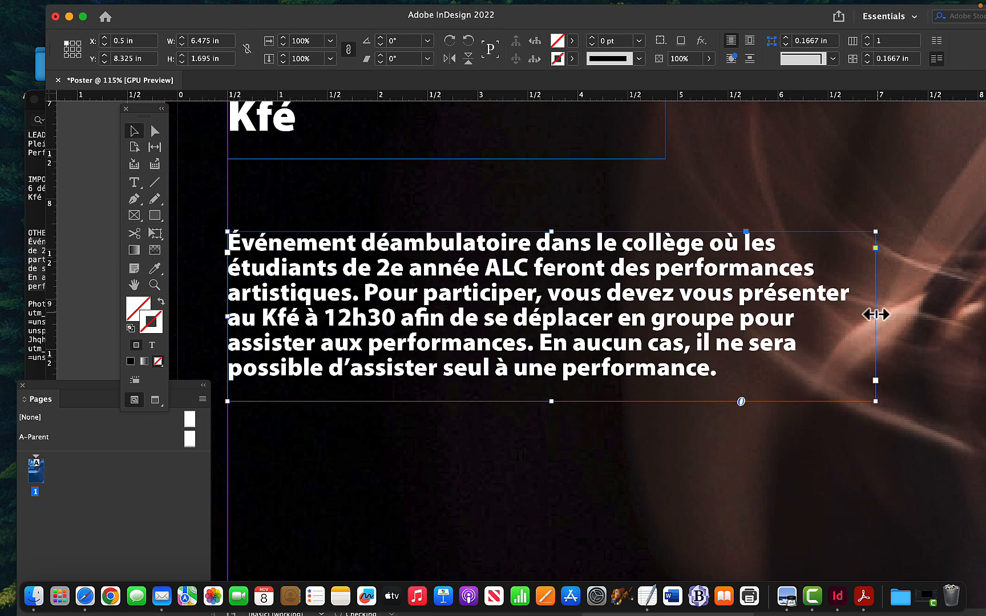
pyautogui.moveTo(874, 316); pyautogui.dragTo(864, 317)
pyautogui.scroll(-5, 594, 521)
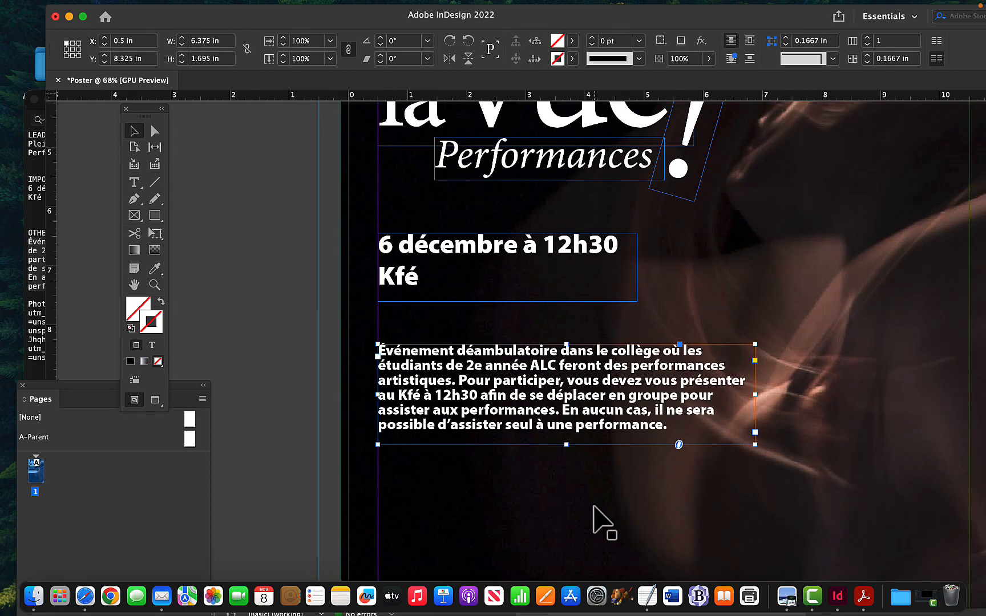
pyautogui.scroll(-3, 594, 522)
pyautogui.hscroll(2, 594, 521)
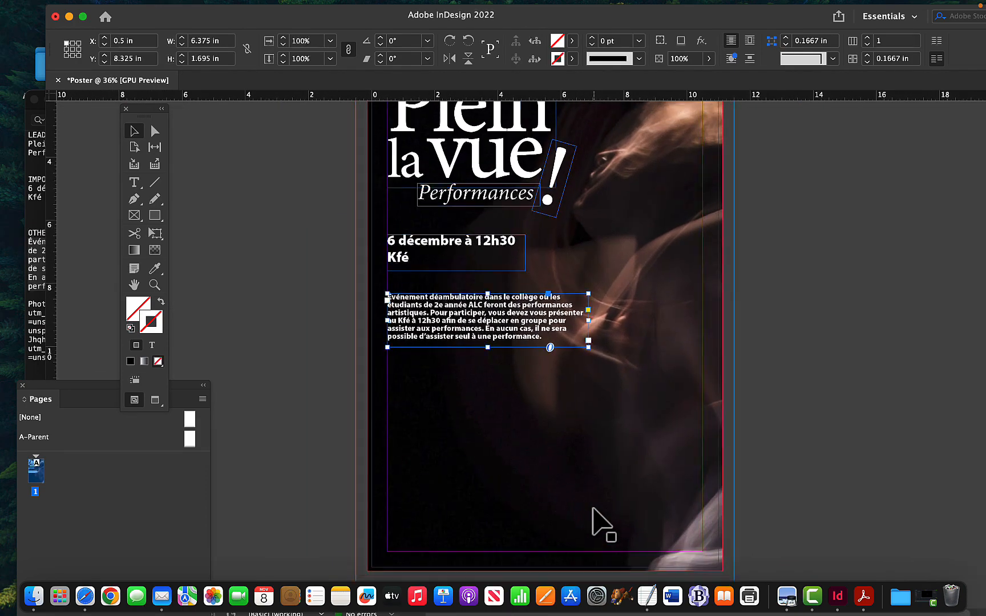
pyautogui.click(319, 429)
# Draw an empty rectangular graphic frame about 4.875 by 1.9 in in the lower-left corner of the page margins
pyautogui.scroll(-2, 398, 427)
pyautogui.hscroll(1, 399, 427)
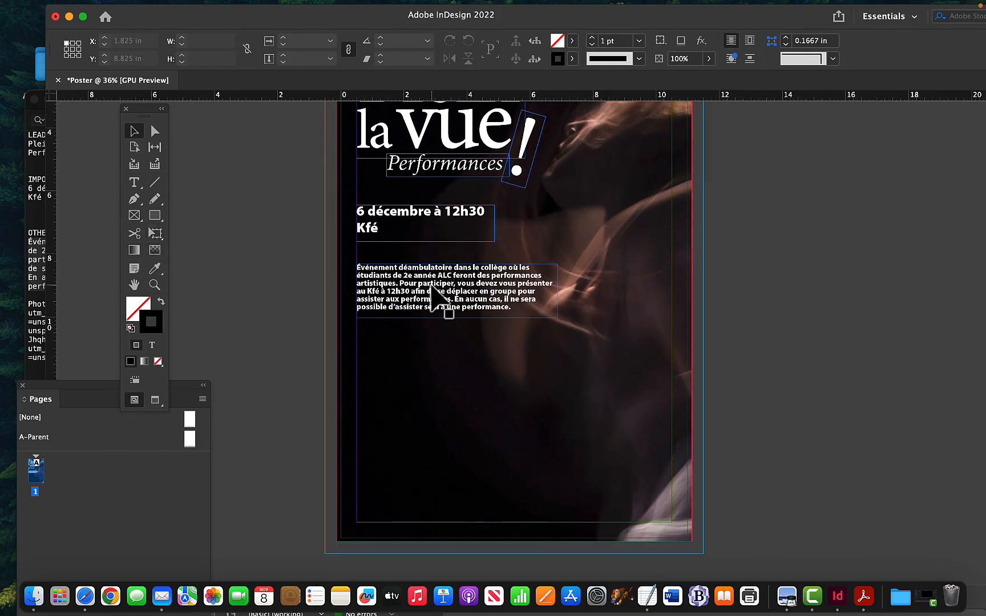
pyautogui.scroll(2, 439, 297)
pyautogui.hscroll(1, 457, 342)
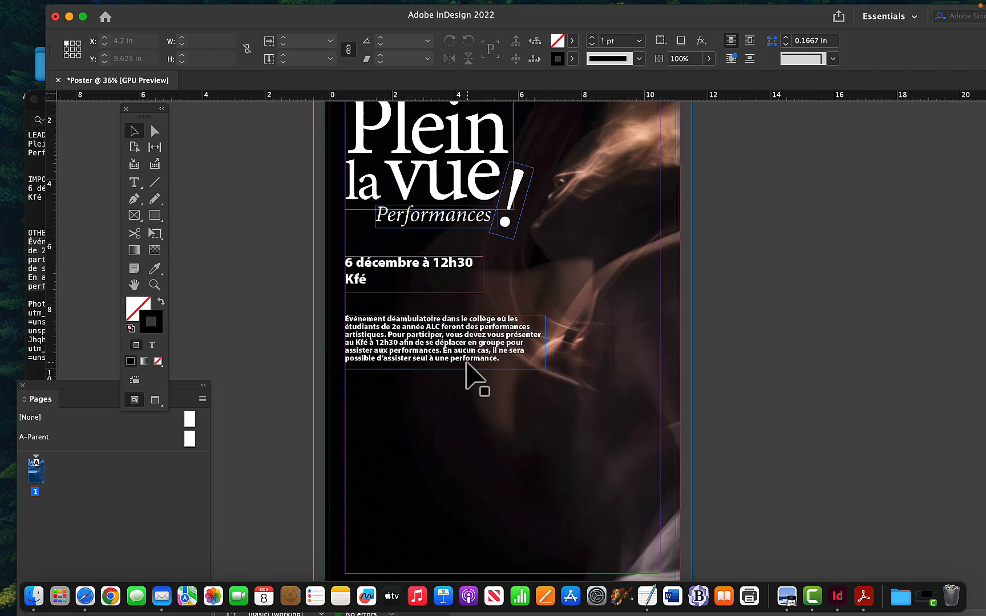
pyautogui.scroll(-1, 466, 371)
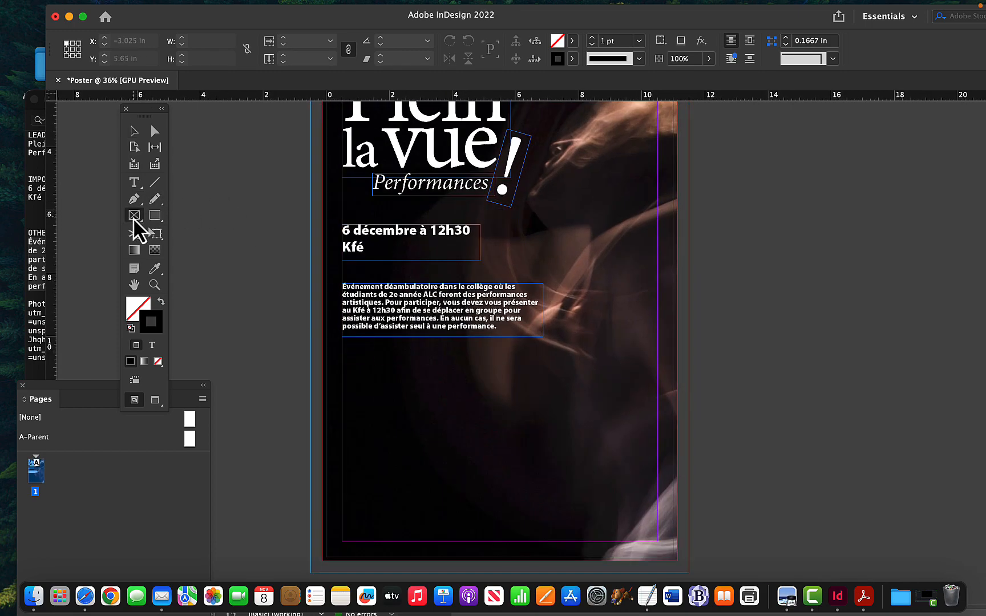
pyautogui.click(134, 216)
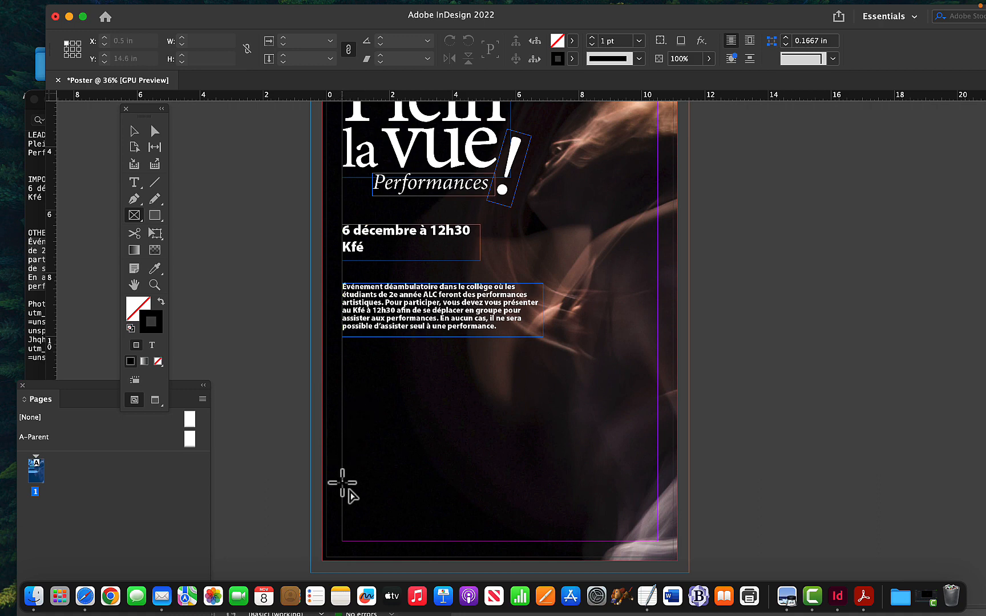
pyautogui.moveTo(343, 483); pyautogui.dragTo(495, 543)
# Place the logo file Ste_Anne_Collegial_H_White.svg from the POSTER folder into the empty frame
pyautogui.scroll(-2, 513, 449)
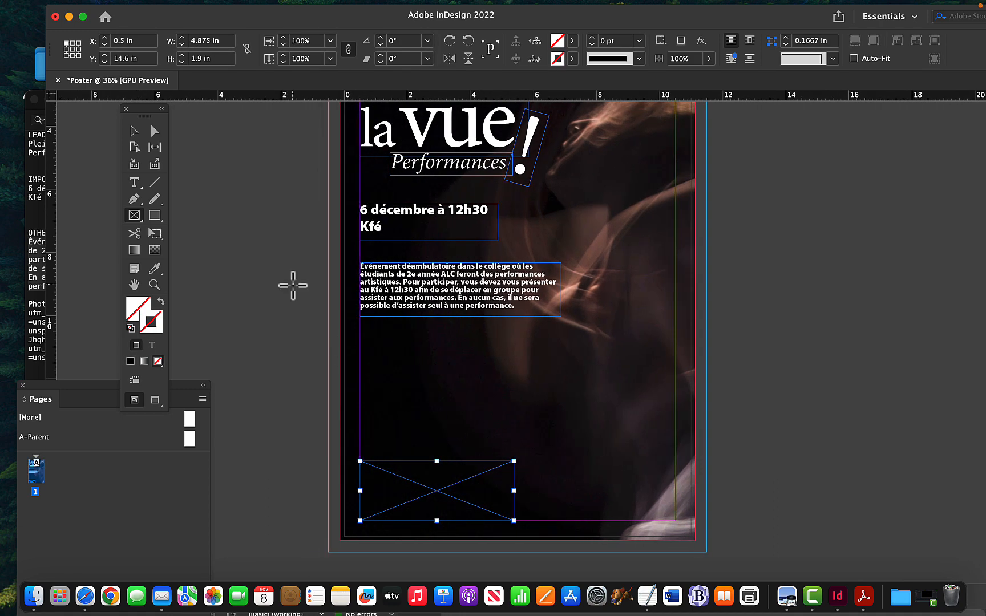
pyautogui.click(97, 8)
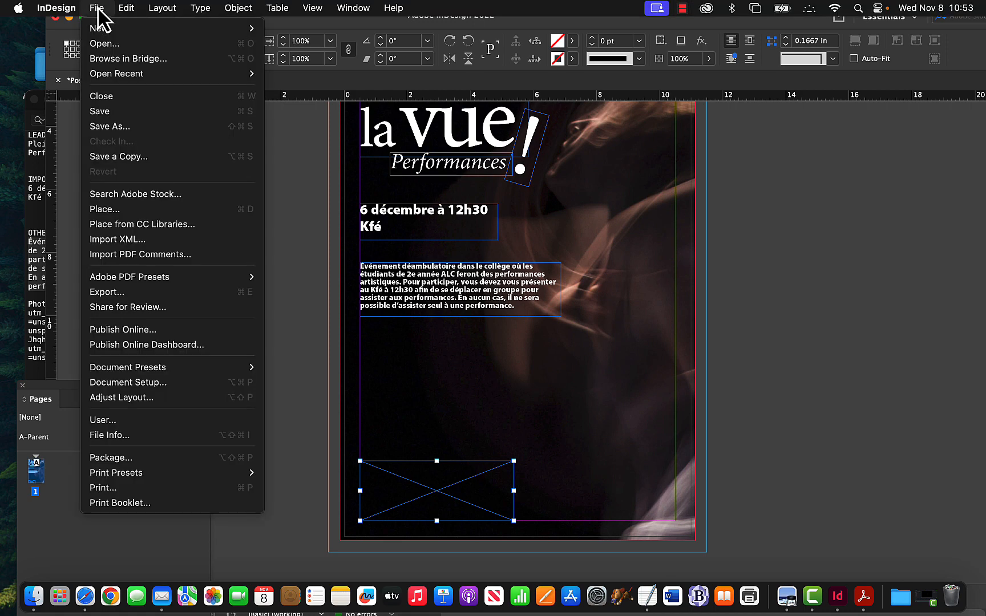
pyautogui.click(104, 209)
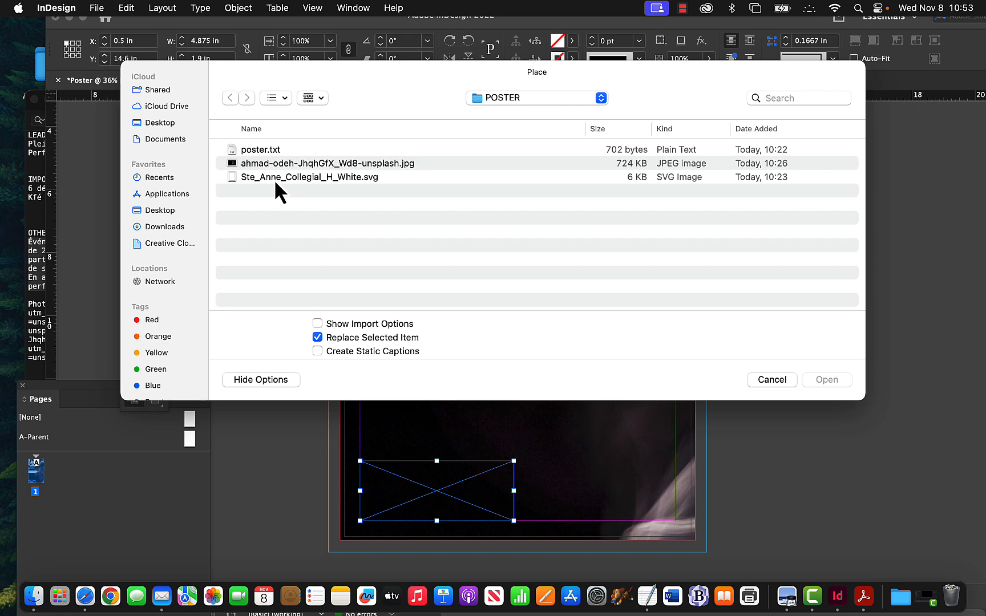
pyautogui.click(275, 178)
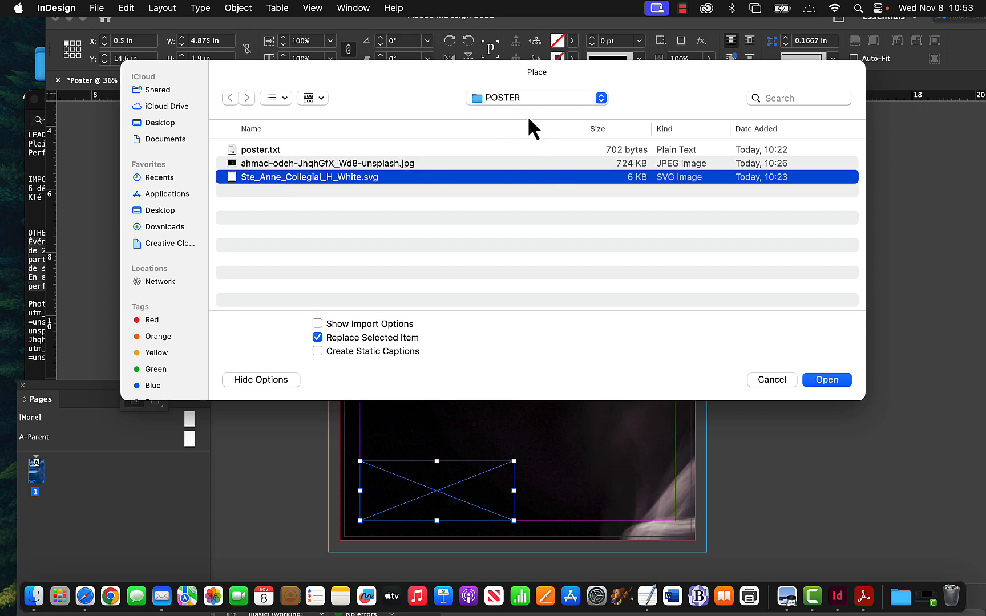
pyautogui.click(828, 382)
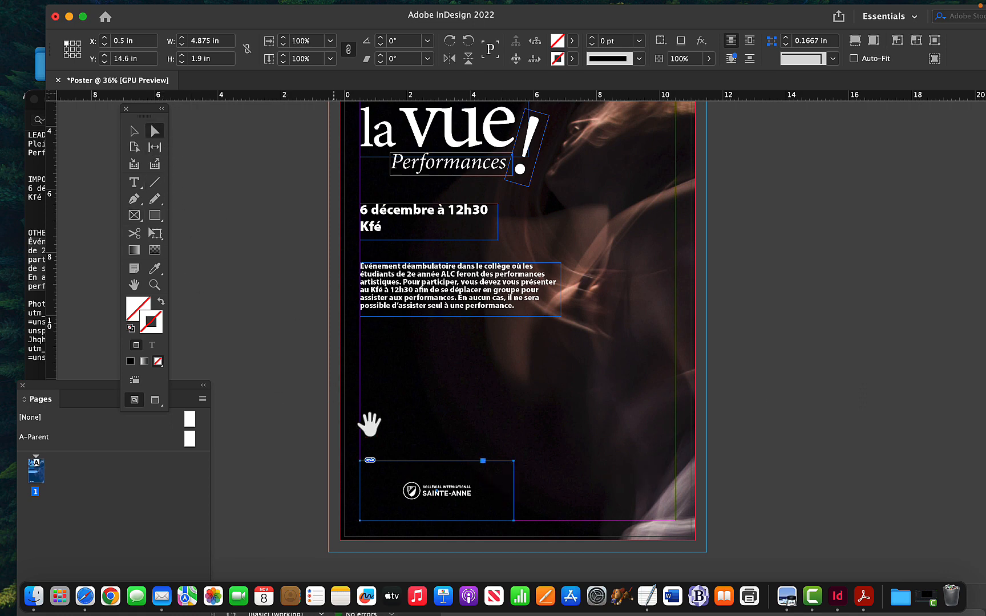
# Move the logo frame up to the open area below the event paragraph and resize it to about 3.575 by 1.375 in
pyautogui.click(134, 130)
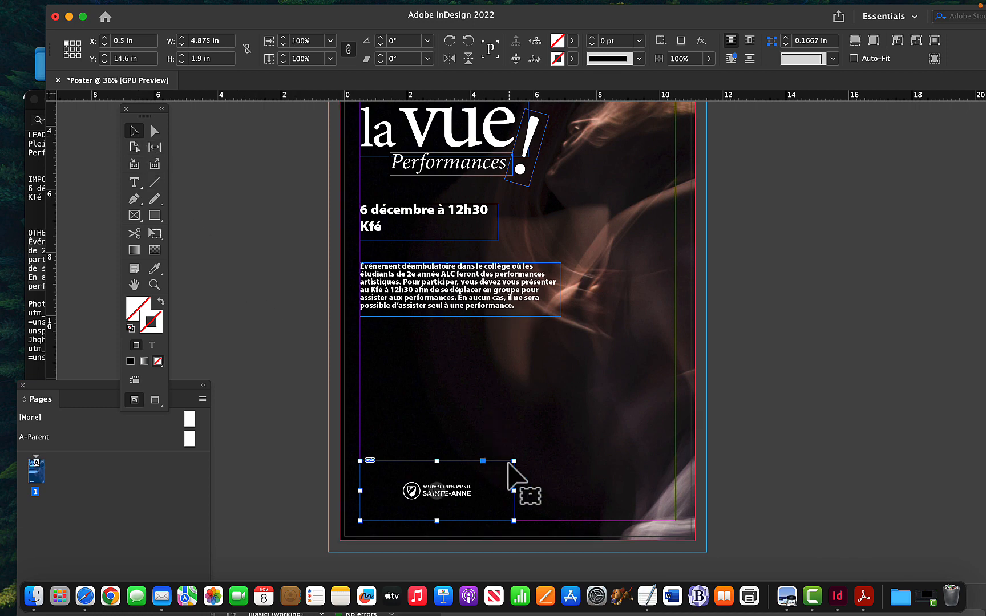
pyautogui.moveTo(513, 461); pyautogui.dragTo(489, 467)
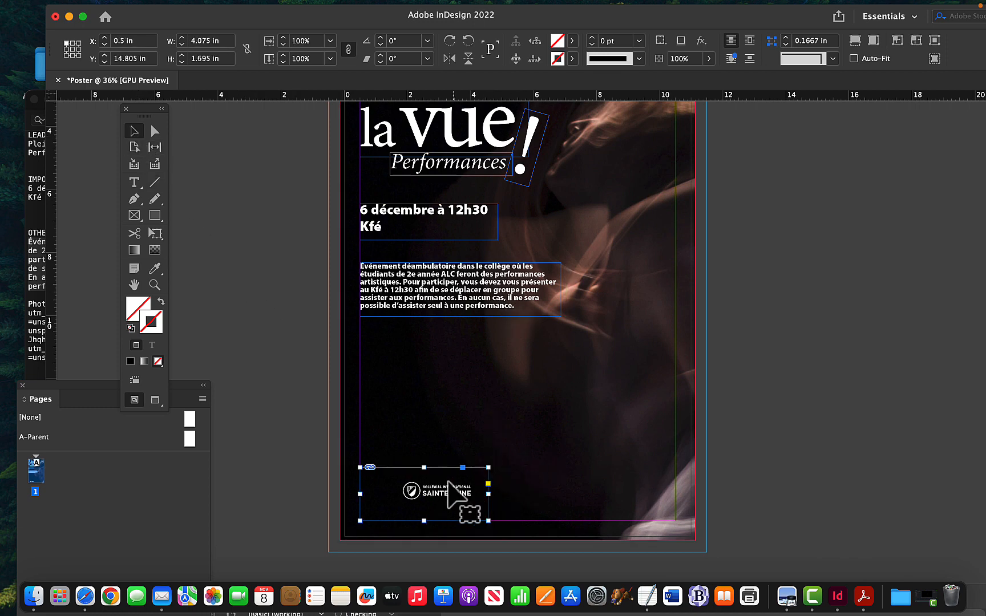
pyautogui.moveTo(446, 504); pyautogui.dragTo(548, 407)
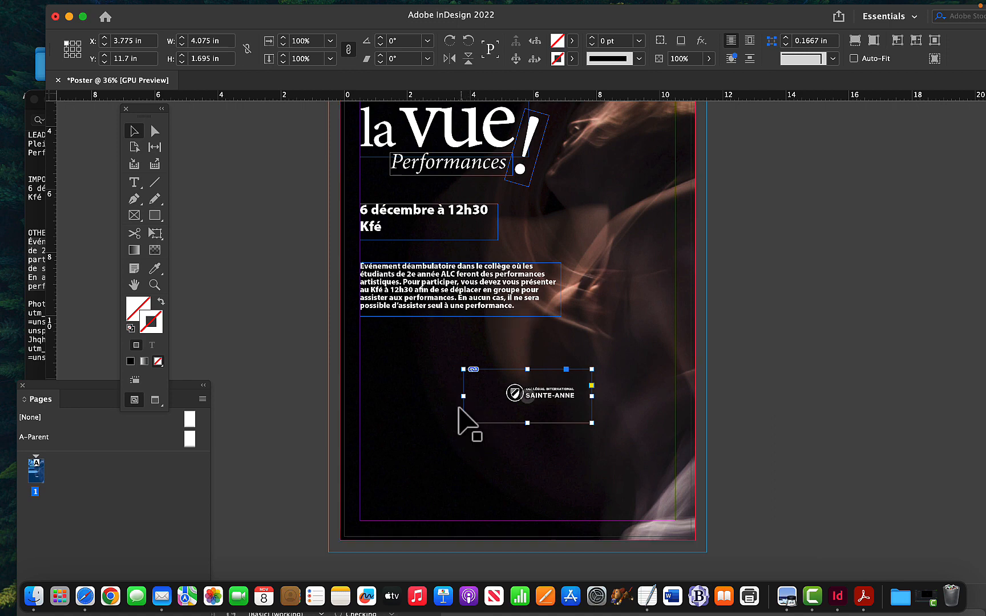
pyautogui.moveTo(463, 397); pyautogui.dragTo(493, 397)
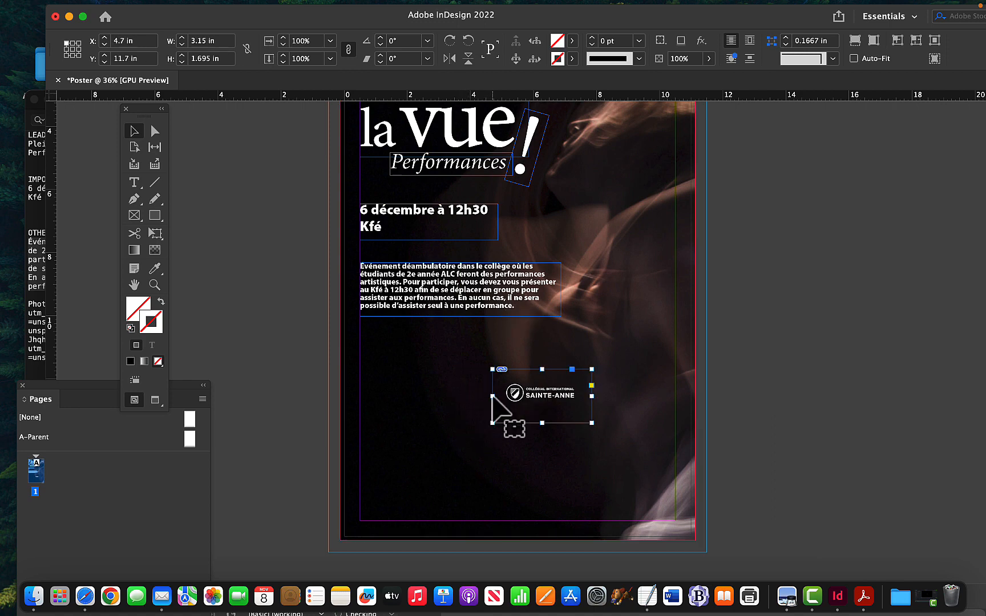
pyautogui.moveTo(541, 422); pyautogui.dragTo(541, 412)
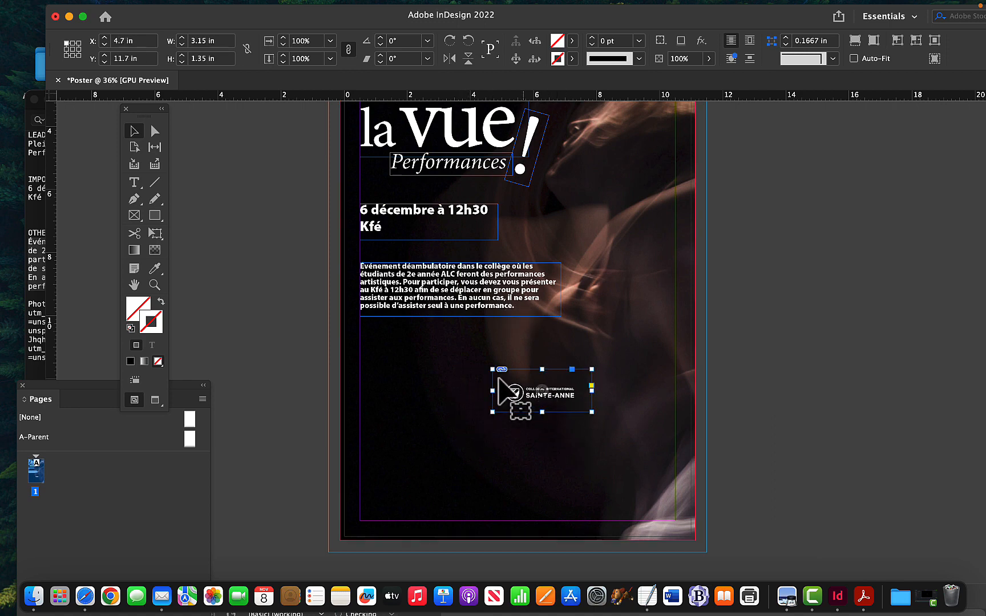
pyautogui.moveTo(492, 369); pyautogui.dragTo(479, 368)
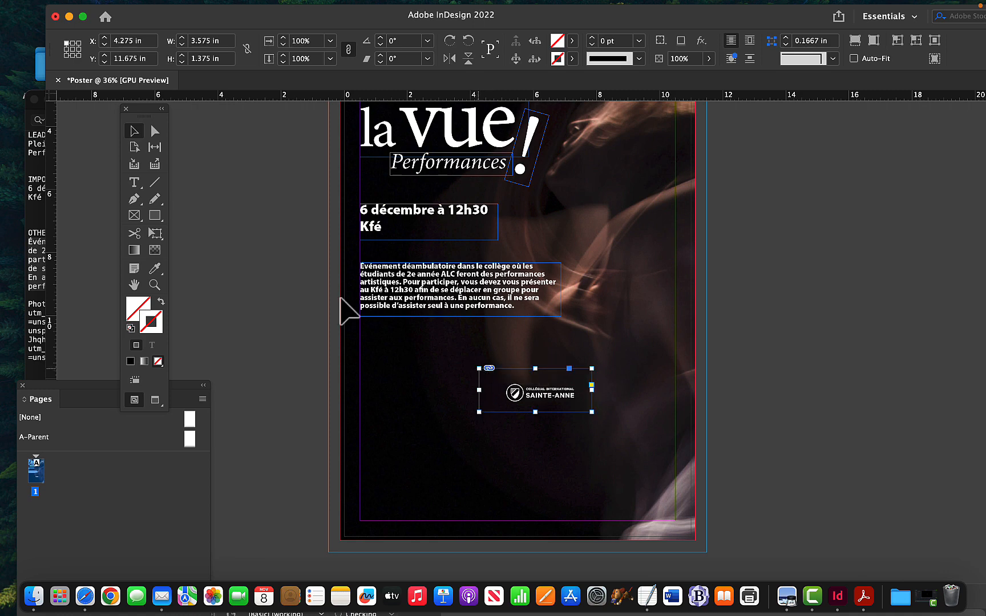
# Scale the logo inside its frame to about 3.469 by 1.375 in, undoing the horizontal squeeze, and fit it within the frame
pyautogui.click(152, 132)
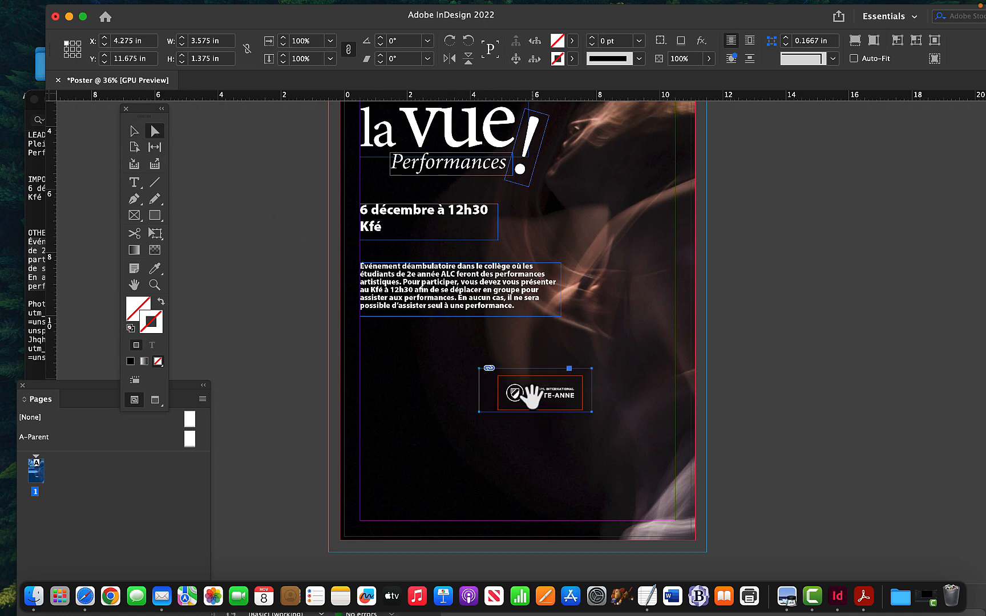
pyautogui.moveTo(543, 399); pyautogui.dragTo(530, 397)
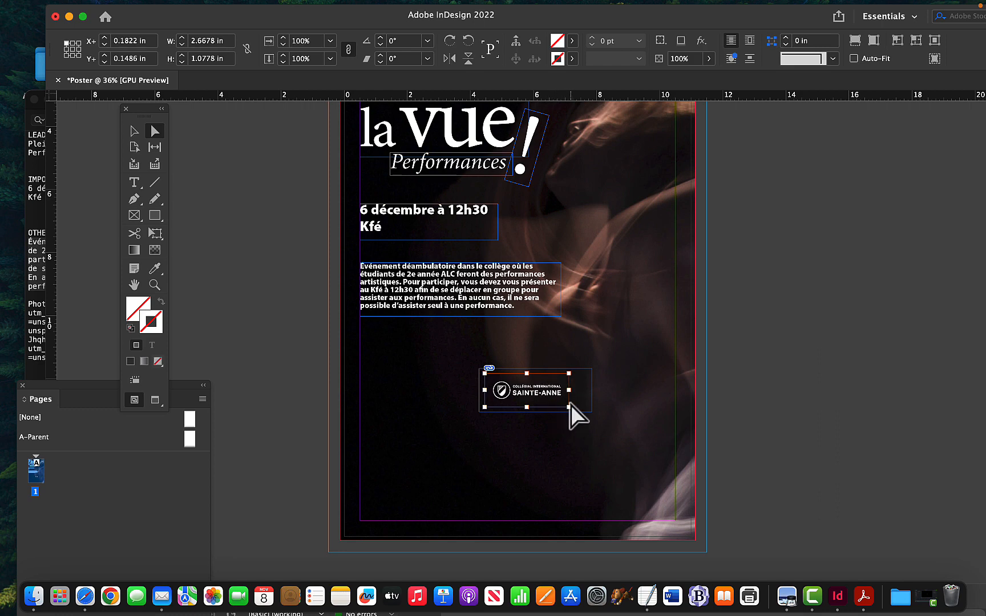
pyautogui.moveTo(570, 391); pyautogui.dragTo(544, 392)
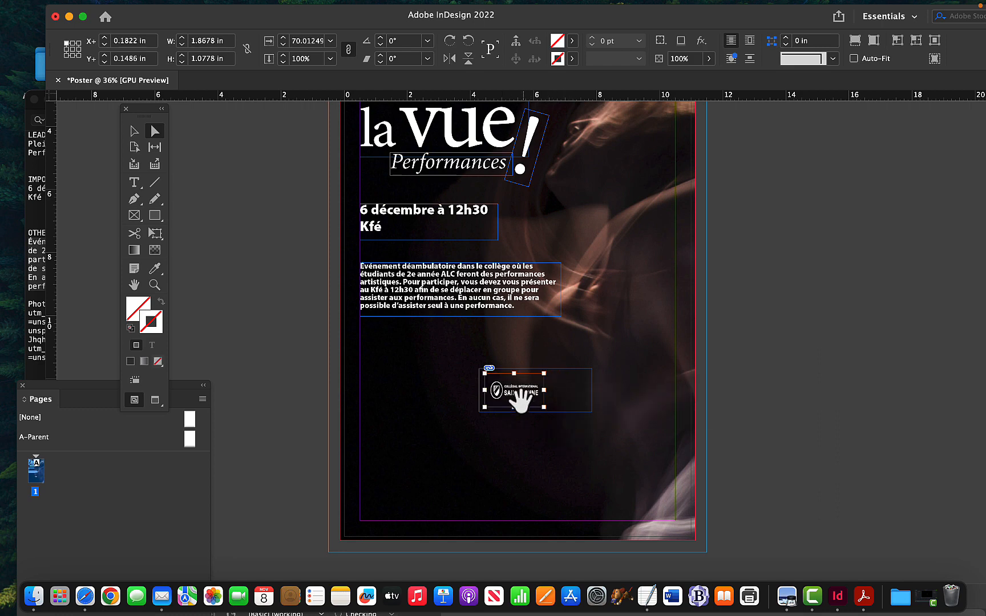
pyautogui.press('super+z')
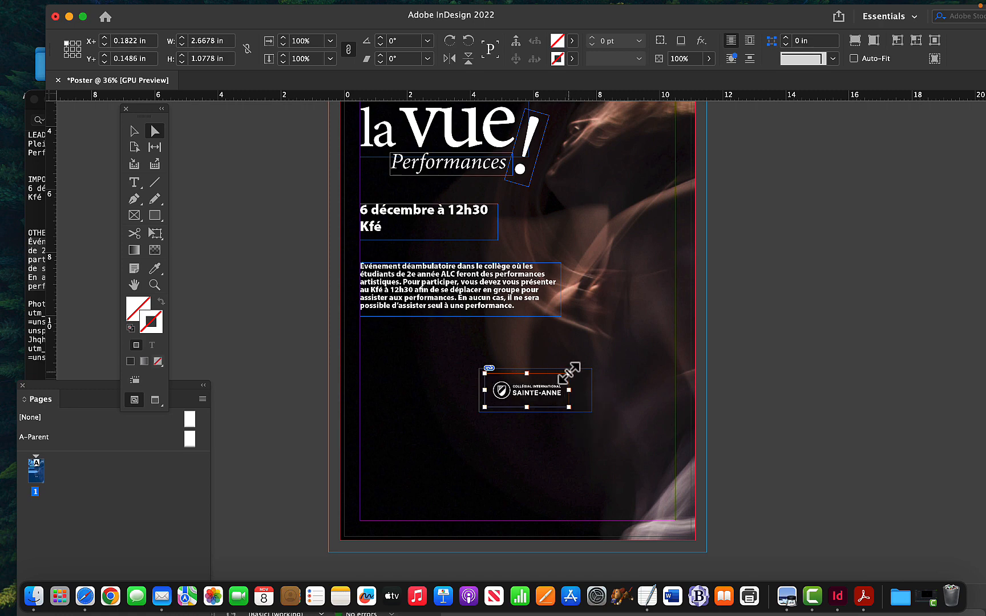
pyautogui.moveTo(569, 374); pyautogui.dragTo(594, 364)
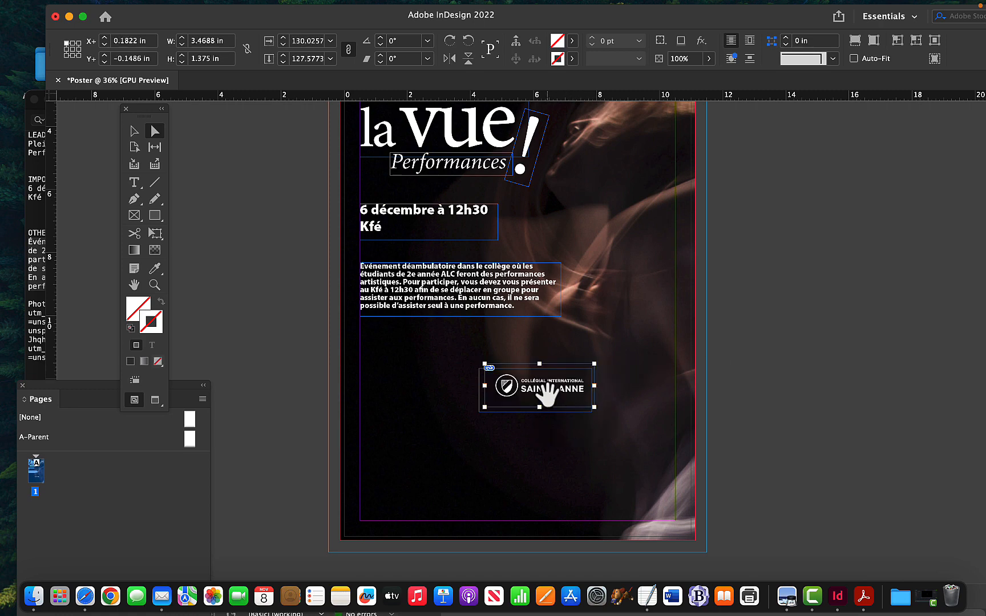
pyautogui.moveTo(548, 394); pyautogui.dragTo(545, 398)
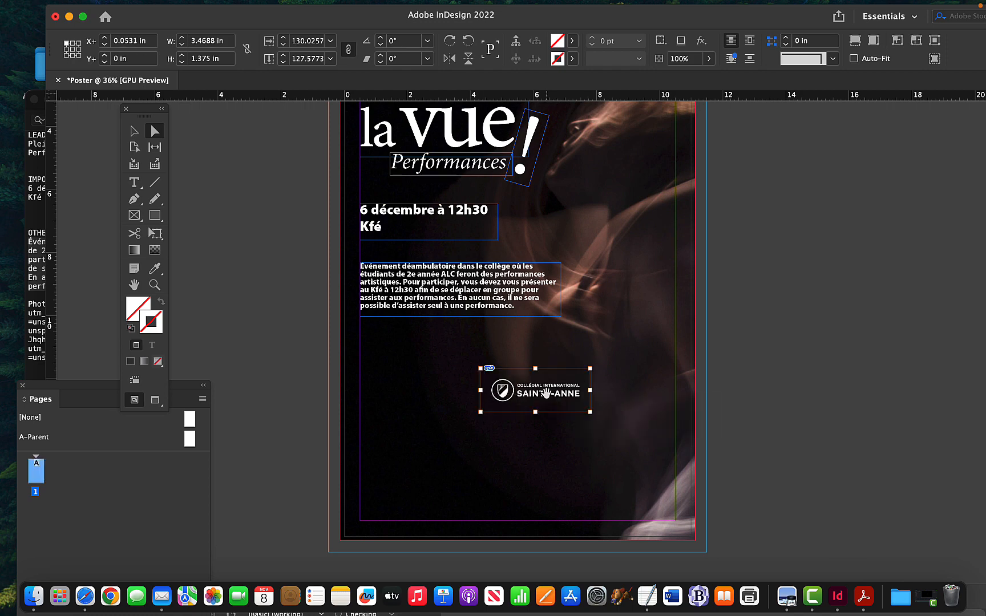
# Move the framed logo to the lower-left corner of the page margins and deselect it
pyautogui.click(556, 445)
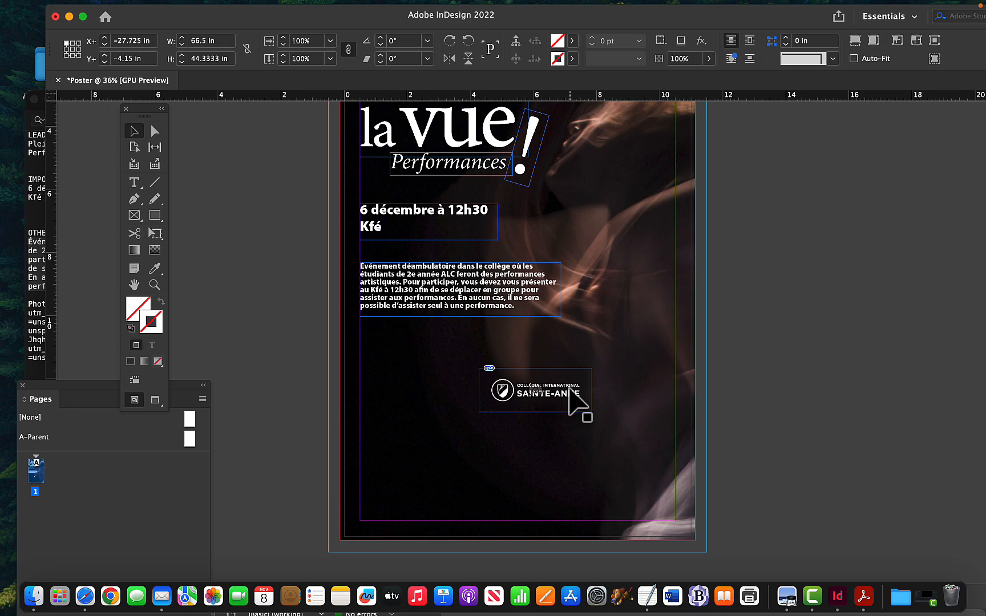
pyautogui.moveTo(568, 390); pyautogui.dragTo(448, 501)
pyautogui.click(776, 463)
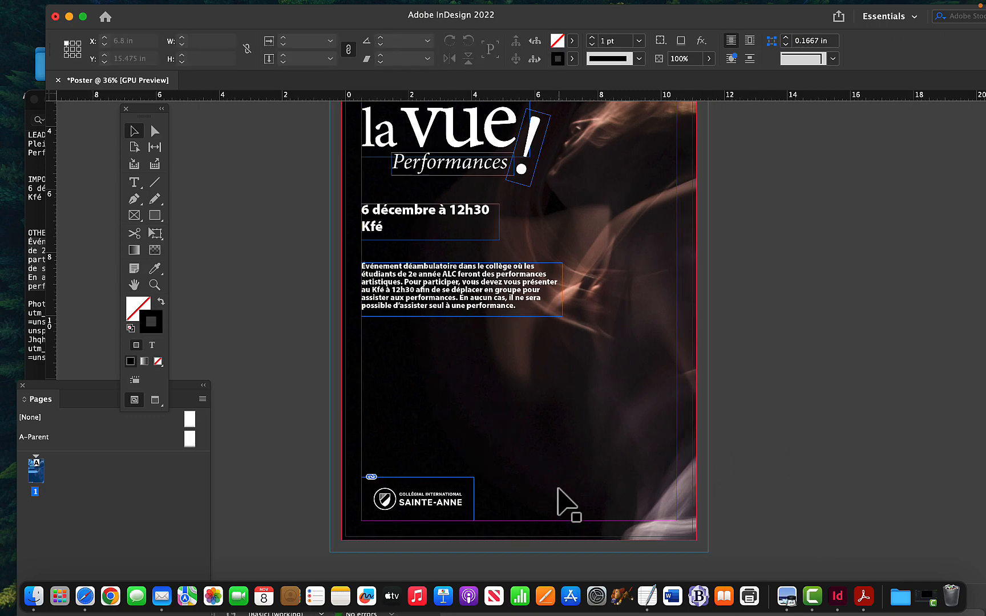
pyautogui.scroll(3, 558, 488)
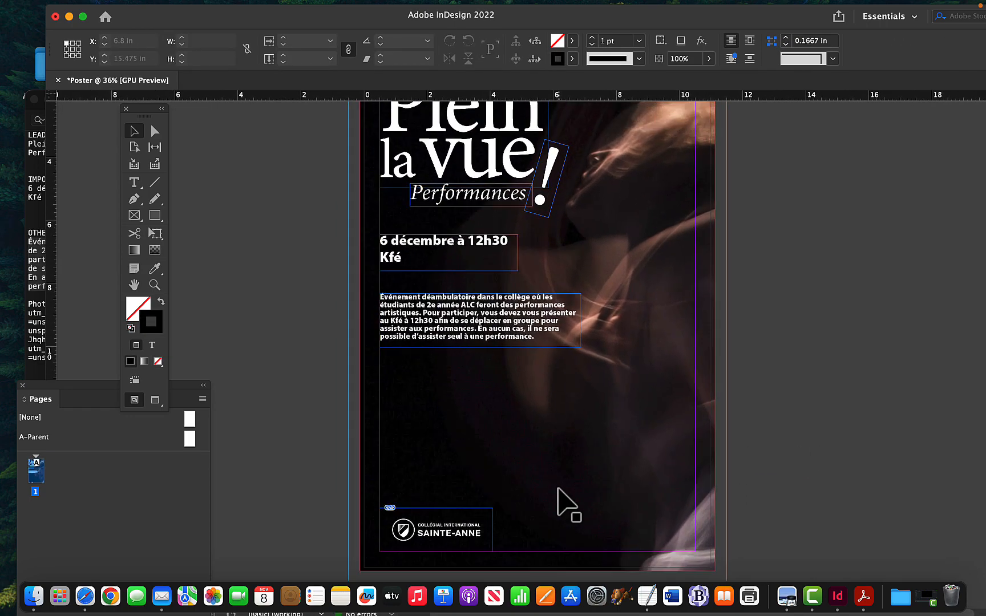
pyautogui.scroll(-2, 559, 494)
pyautogui.scroll(5, 528, 495)
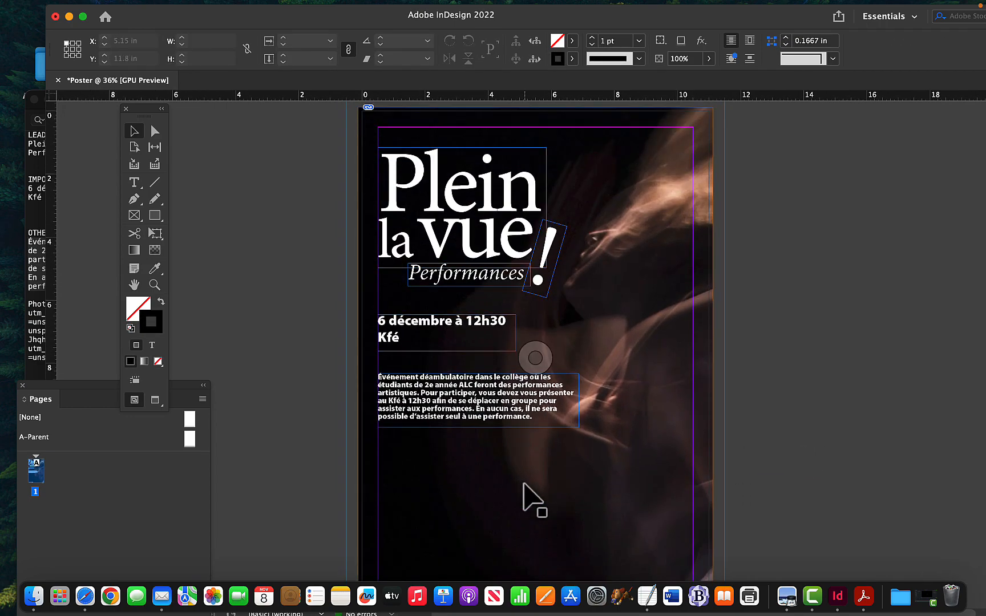
pyautogui.scroll(-2, 523, 483)
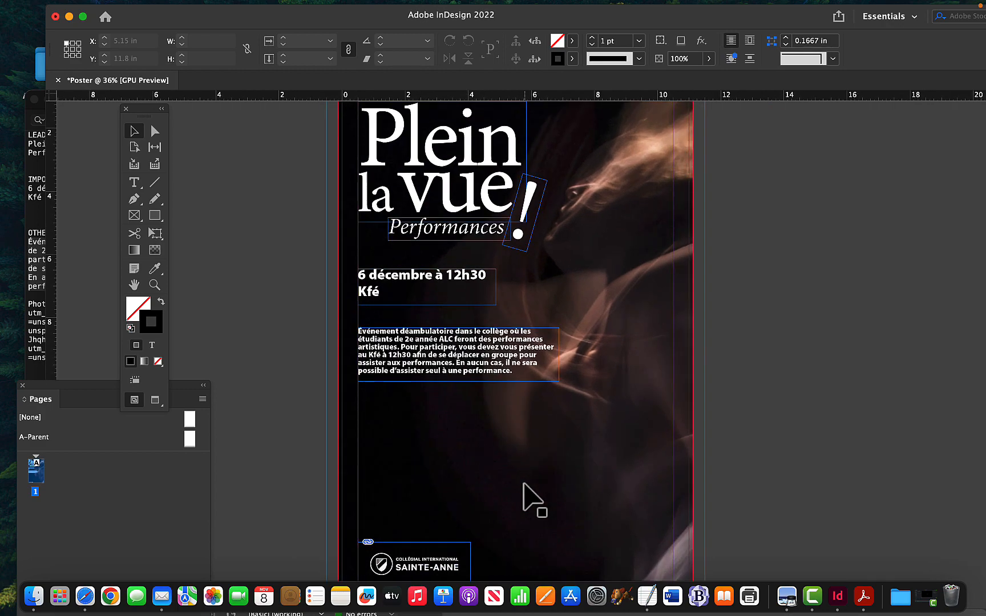